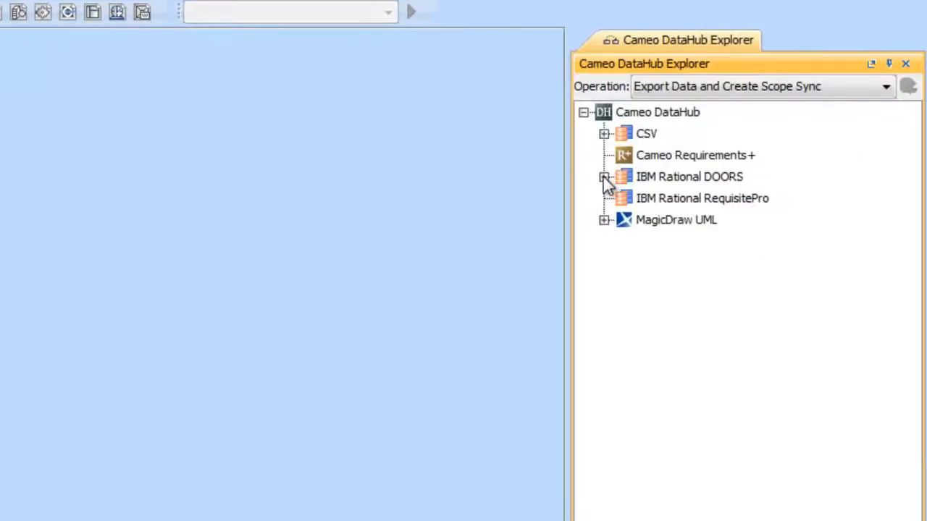
Expand the IBM Rational DOORS database down to the 2.1 and 2.2 sections under 2 REQUIREMENTS in Cameo Datahub FPI Example 2
left_click(604, 177)
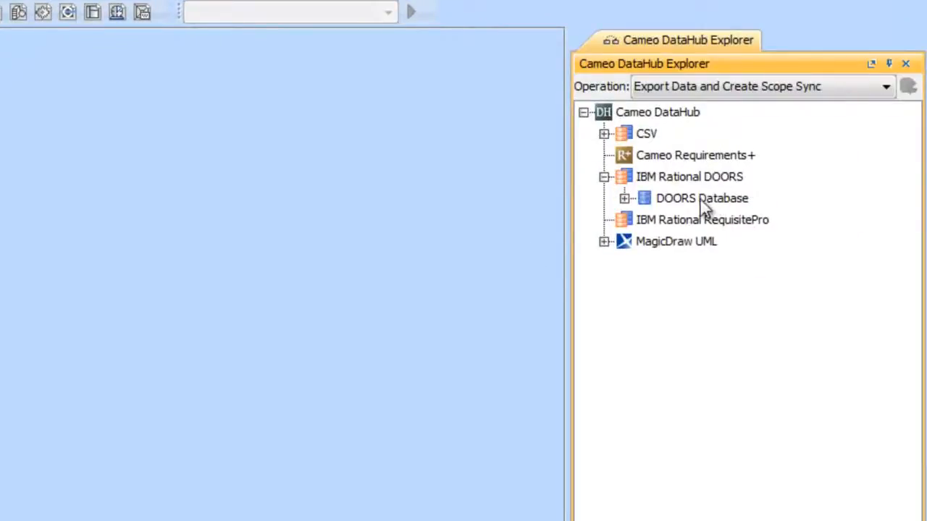
left_click(625, 199)
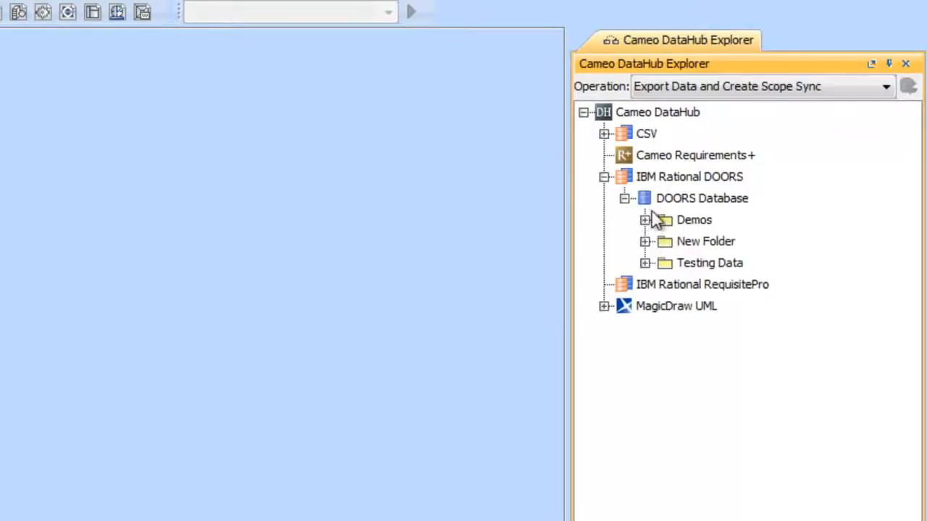
left_click(644, 241)
left_click(665, 263)
left_click(686, 307)
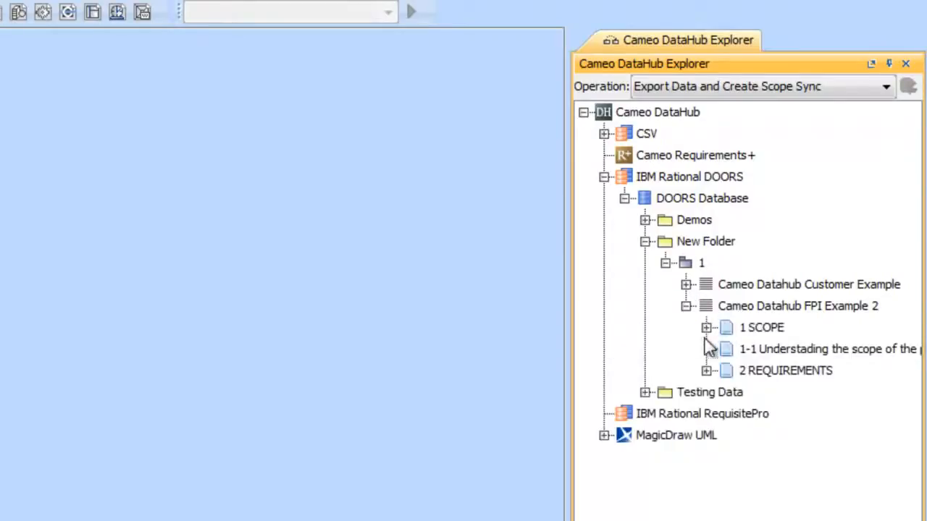
left_click(705, 370)
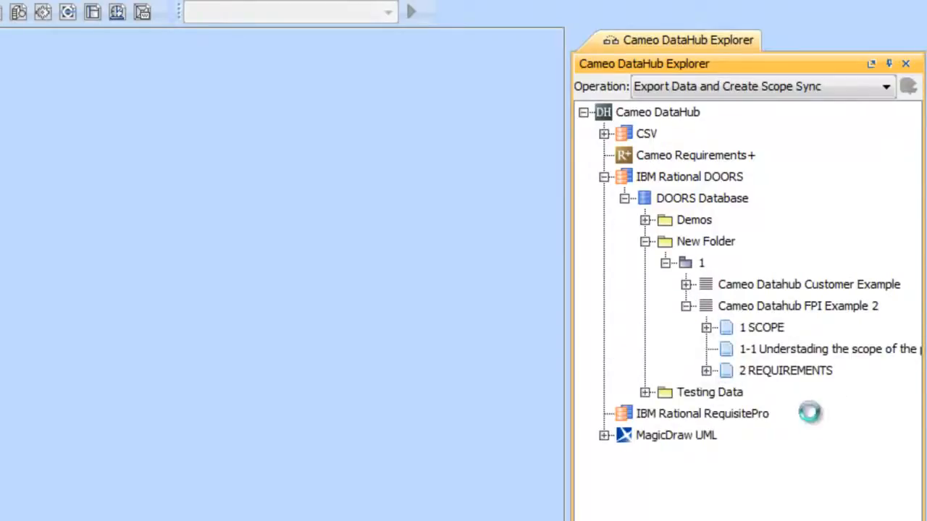
left_click(726, 417)
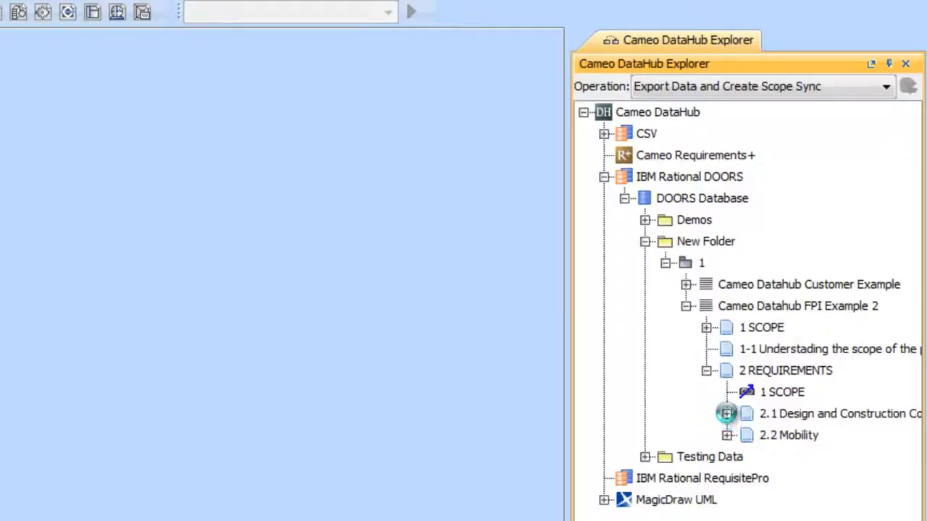
left_click(727, 414)
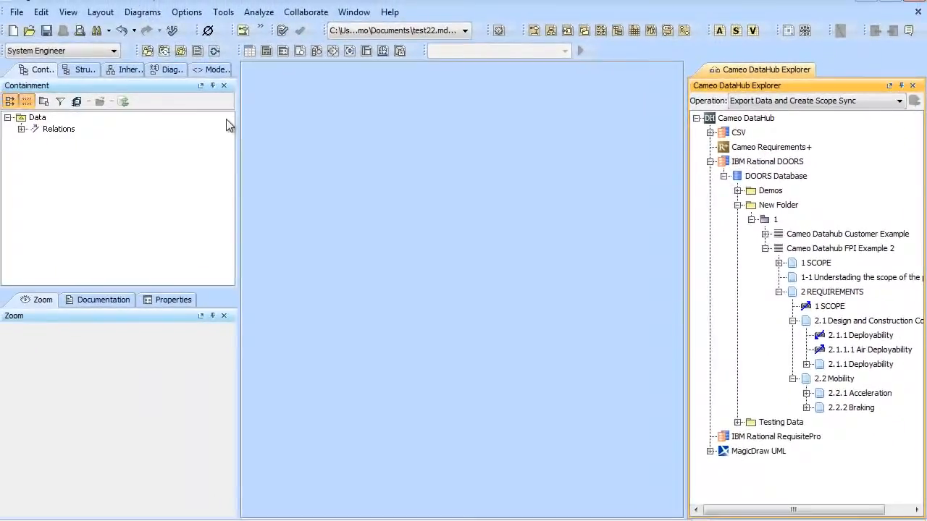
Create a package named Testing under the Data model in the containment tree
left_click(33, 118)
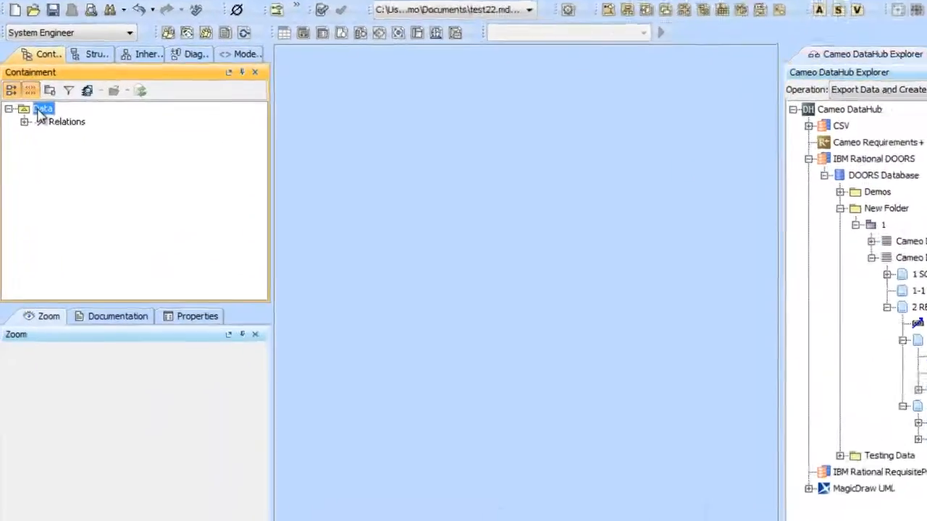
right_click(38, 109)
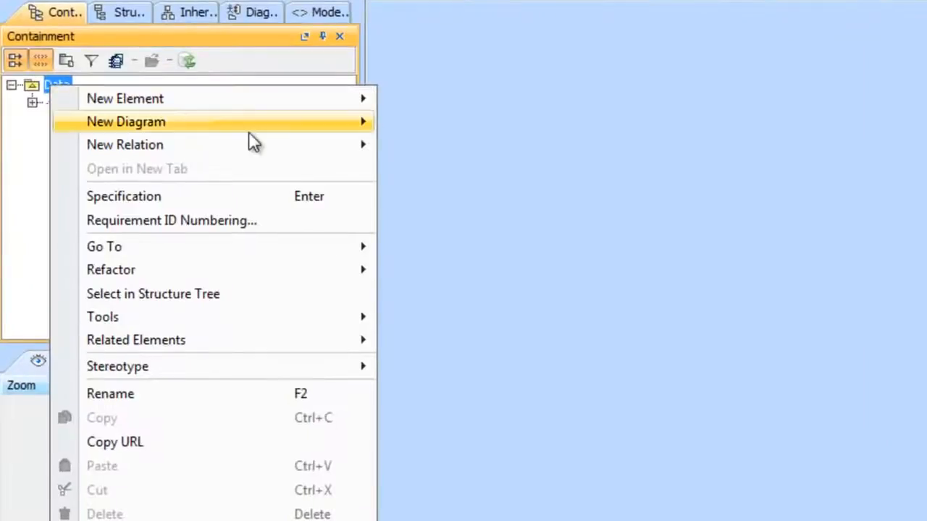
mouse_move(227, 119)
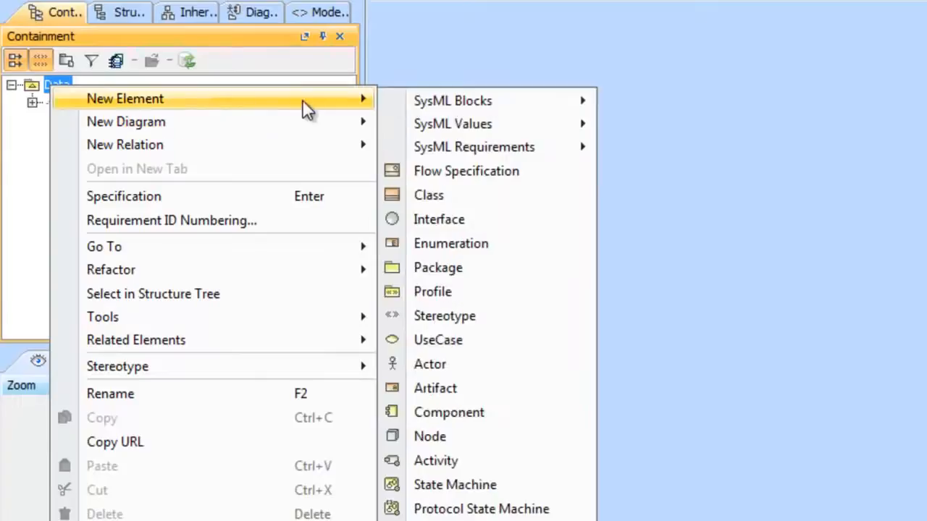
left_click(505, 271)
type("Testing")
key("Return")
Create a stereotype named Testing with the Element metaclass inside the Testing package
right_click(57, 119)
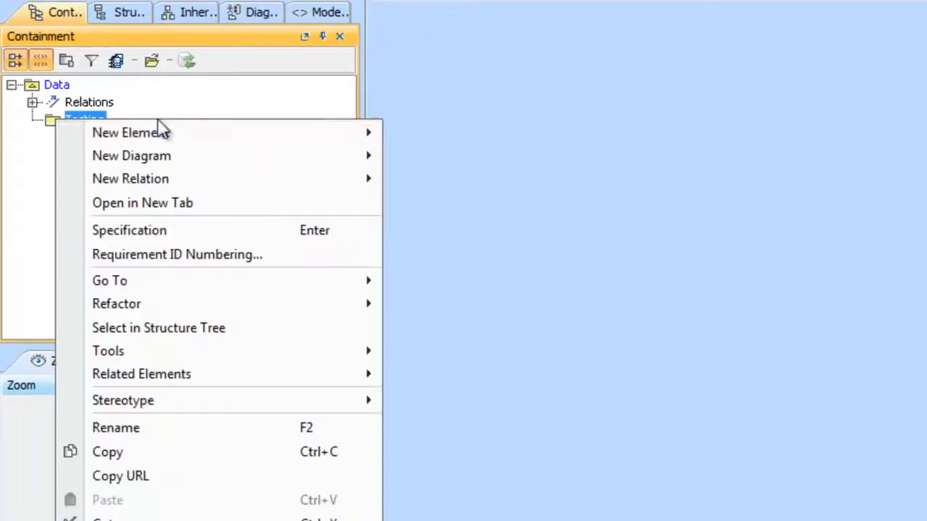
mouse_move(268, 156)
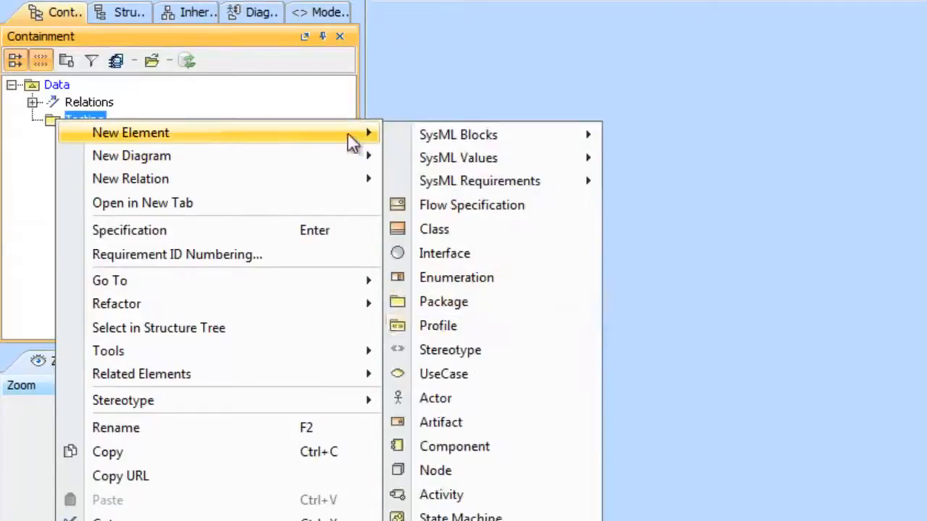
key("Escape")
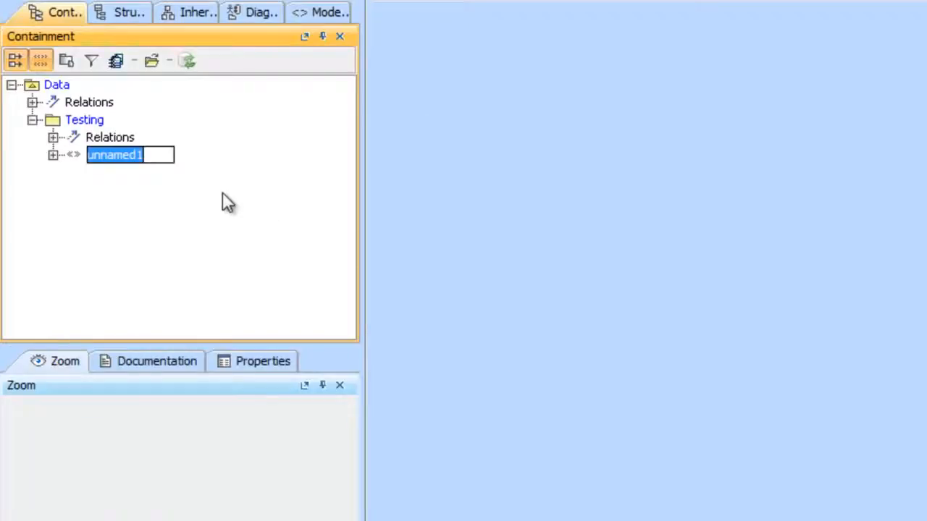
type("Testing")
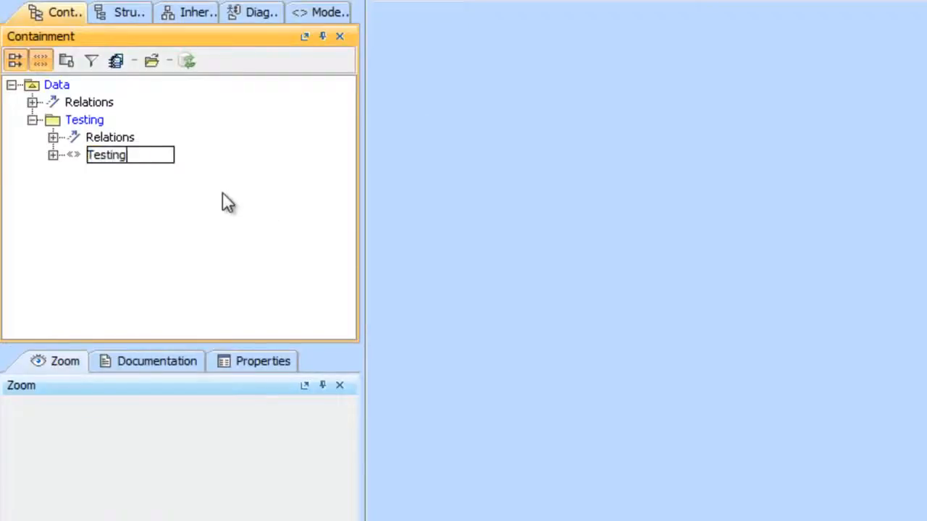
key("Return")
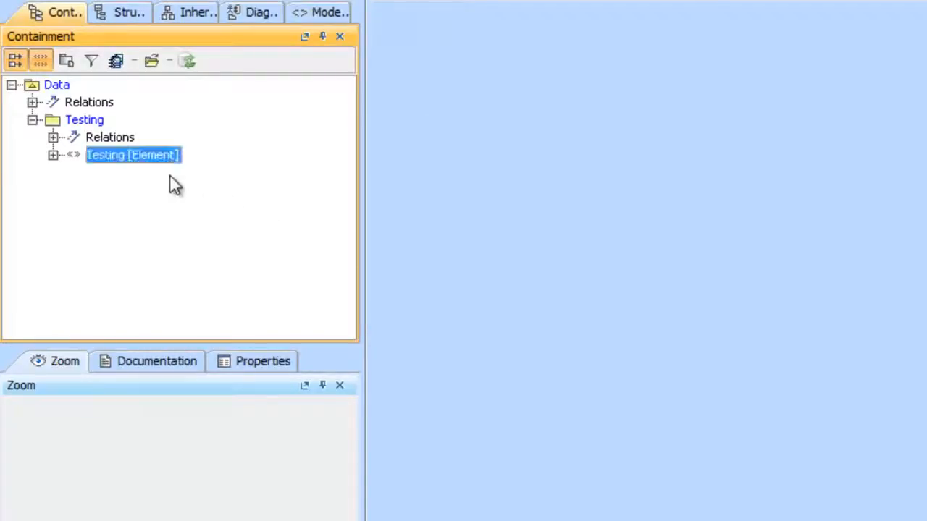
Add a new property to the Testing stereotype
right_click(112, 155)
mouse_move(341, 171)
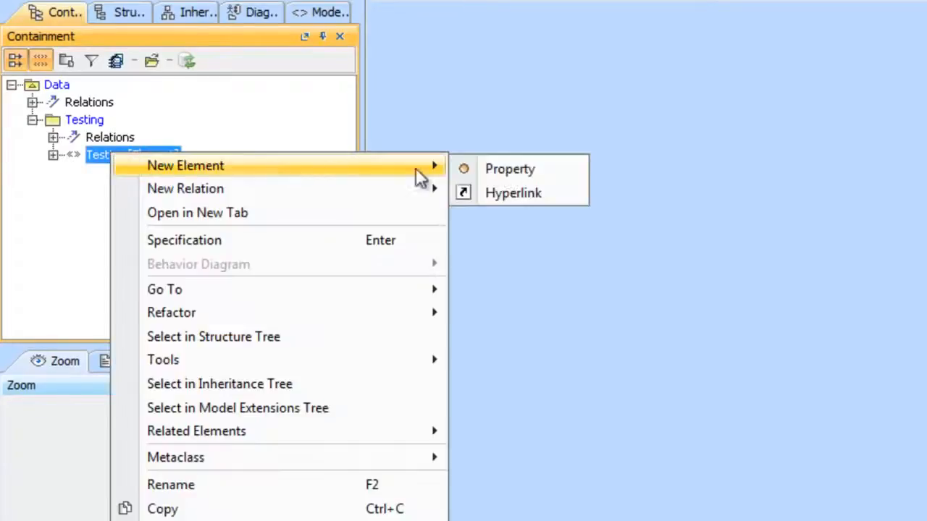
left_click(523, 171)
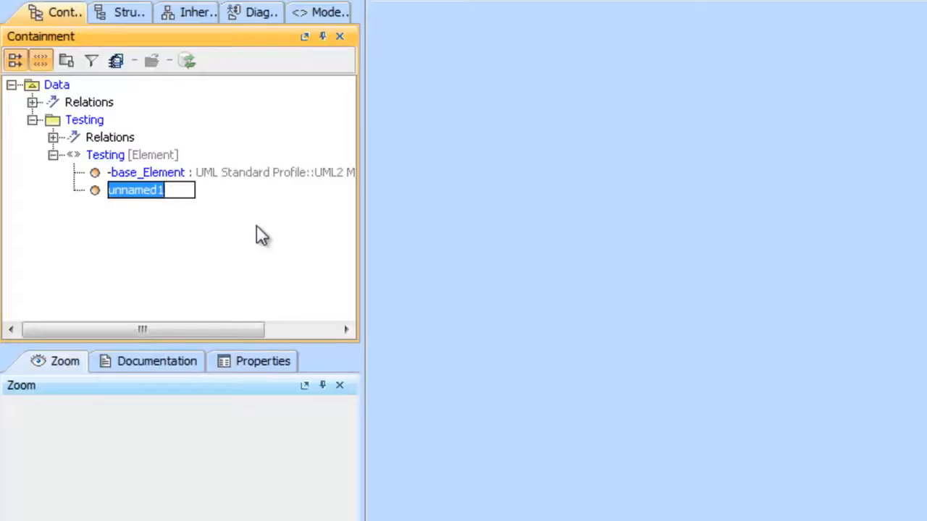
Switch to the DOORS module window to check its attribute column names, and return to the modelling project
key("alt+Tab")
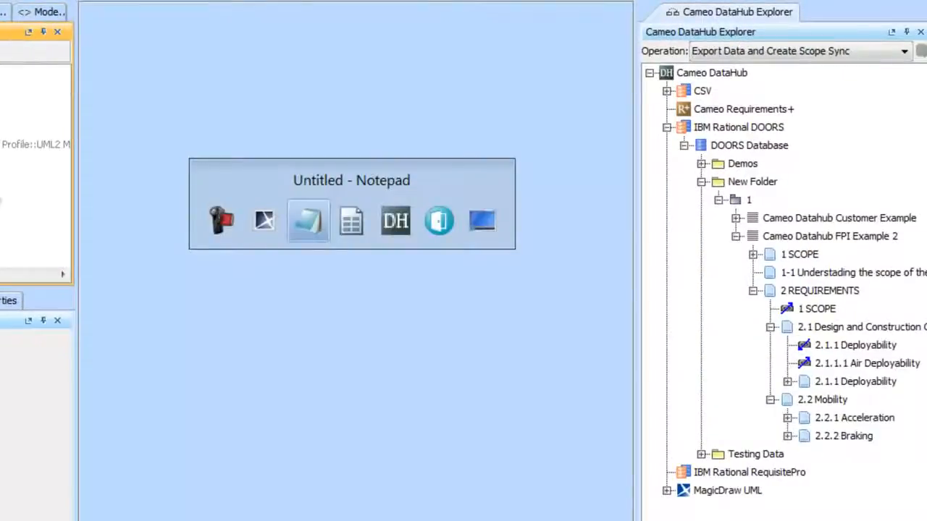
key("alt+Tab")
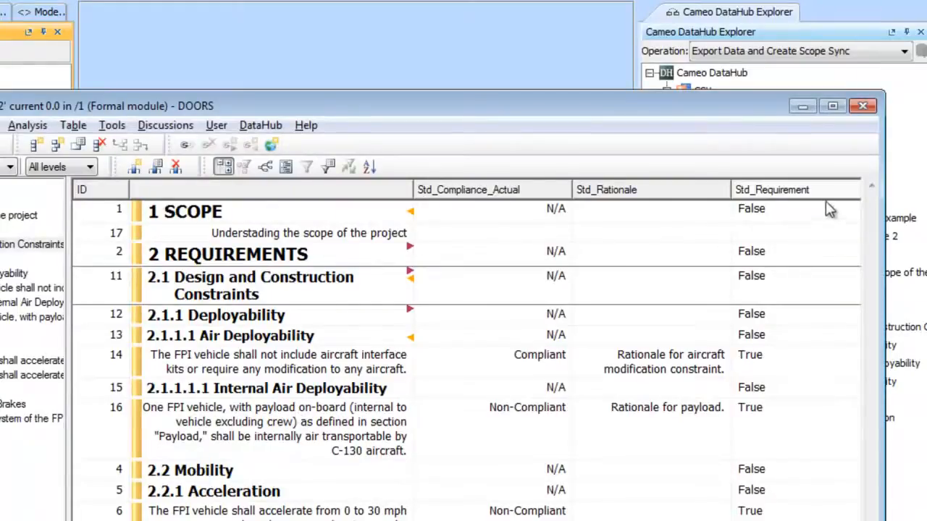
left_click(228, 51)
Name the Testing stereotype's new property Std_Requirement
left_click(106, 161)
left_click(114, 161)
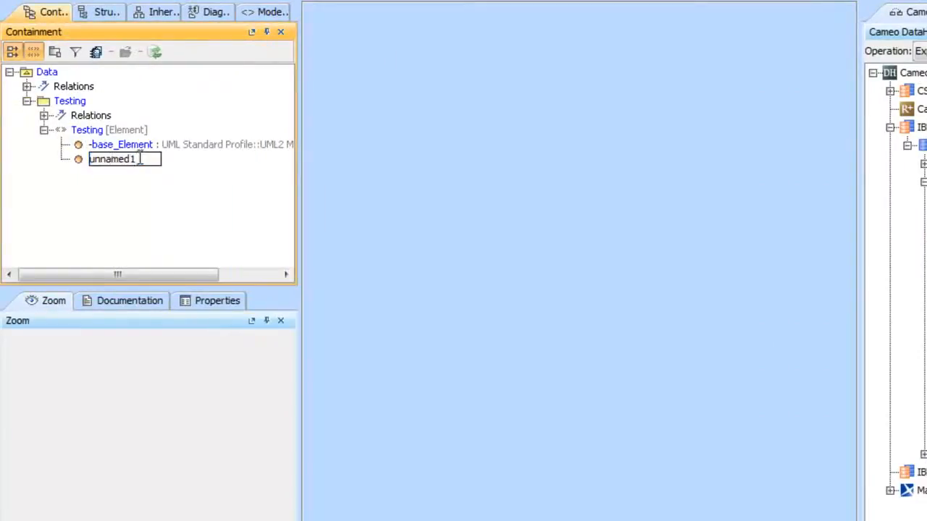
left_click_drag(139, 159, 78, 156)
type("Std_Requirement")
key("Return")
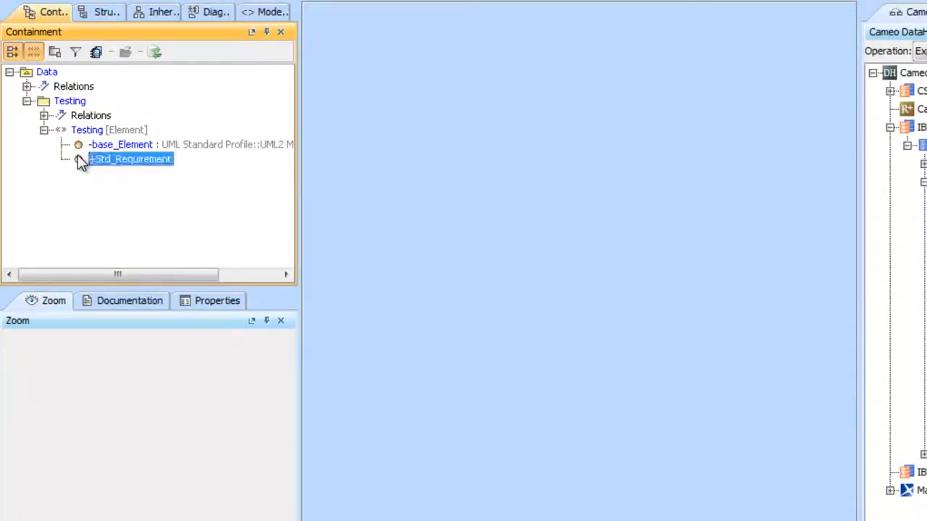
Add a second property named Std_Compliance_Actual to the Testing stereotype
right_click(118, 129)
mouse_move(385, 139)
left_click(452, 142)
type("Std_Compl")
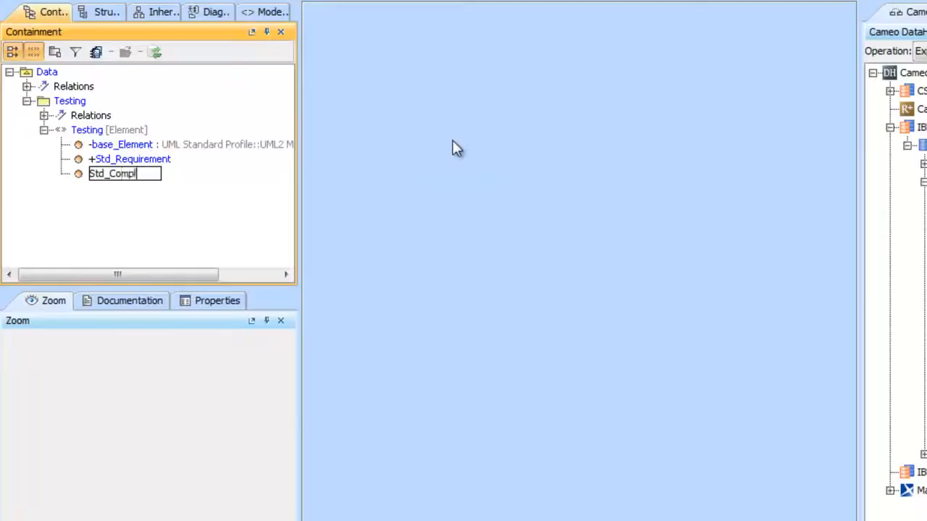
type("iance_At")
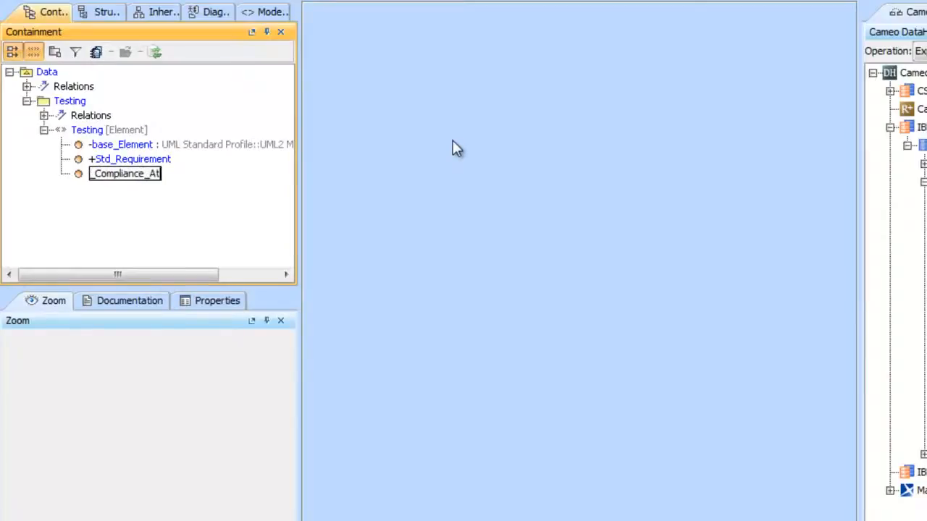
key("BackSpace")
type("ctual")
key("Return")
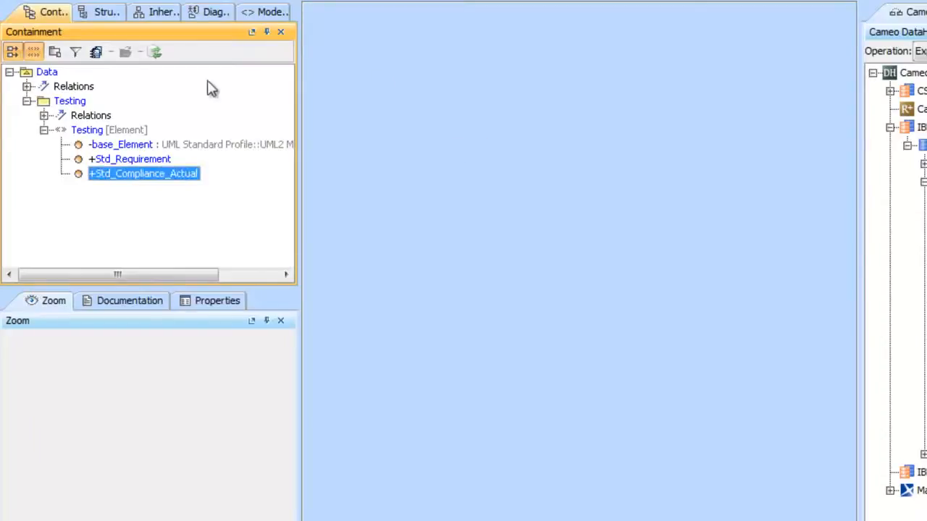
Add a third property named Std_Rationale to the Testing stereotype
right_click(110, 131)
left_click(457, 137)
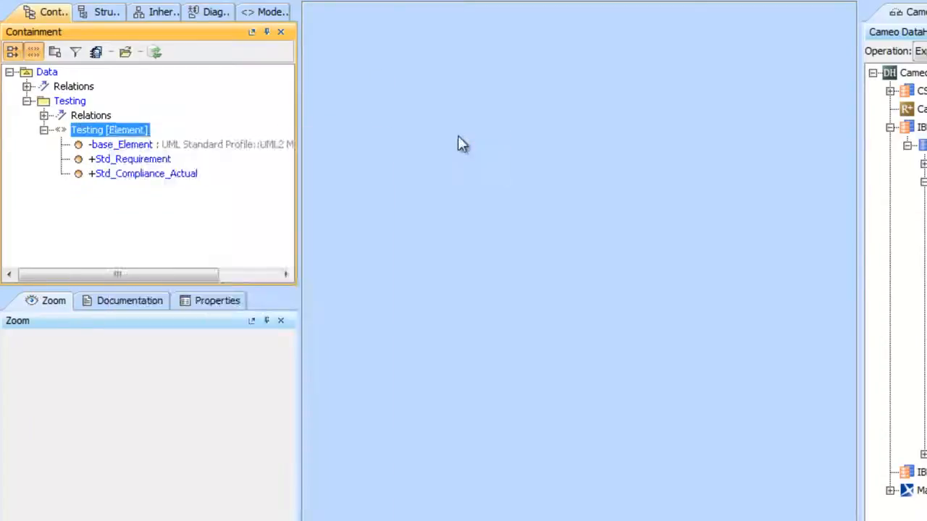
type("Std_Rationale")
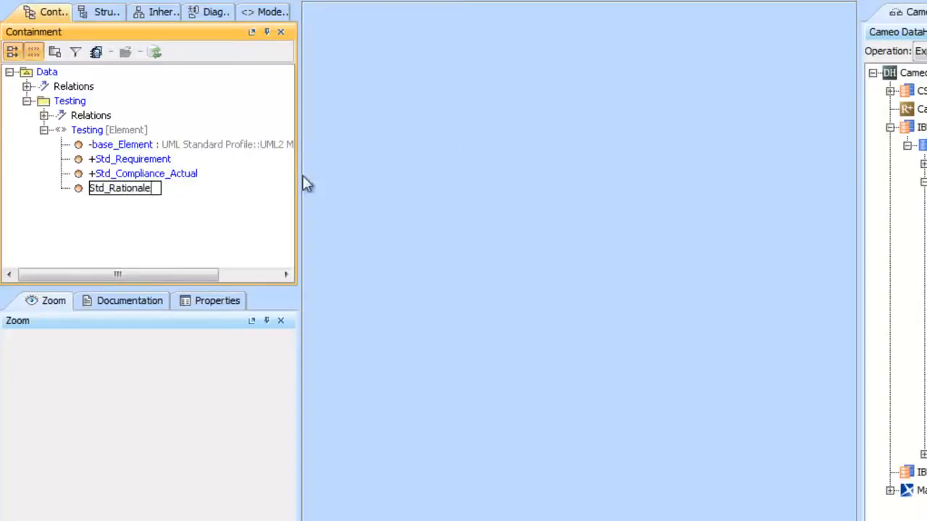
key("Return")
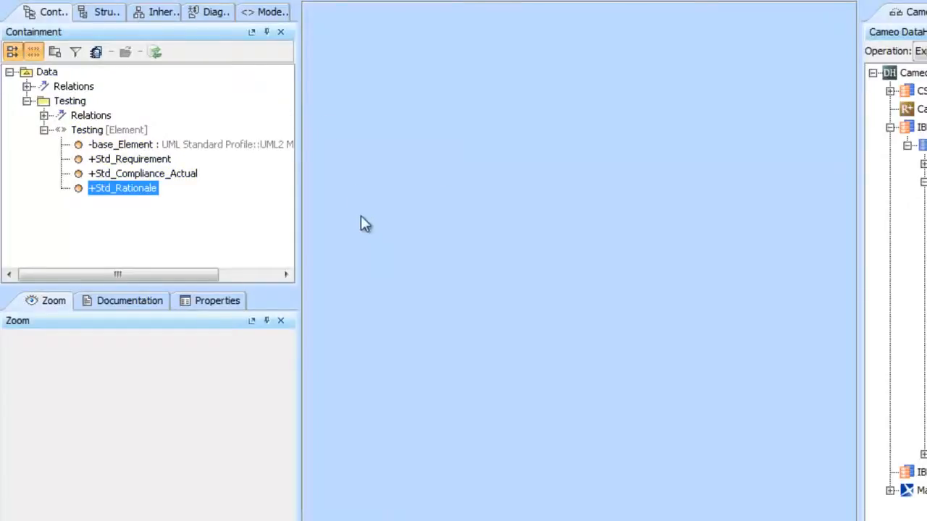
Review the Testing stereotype's properties in the containment tree, and collapse the stereotype
left_click(44, 131)
left_click(45, 131)
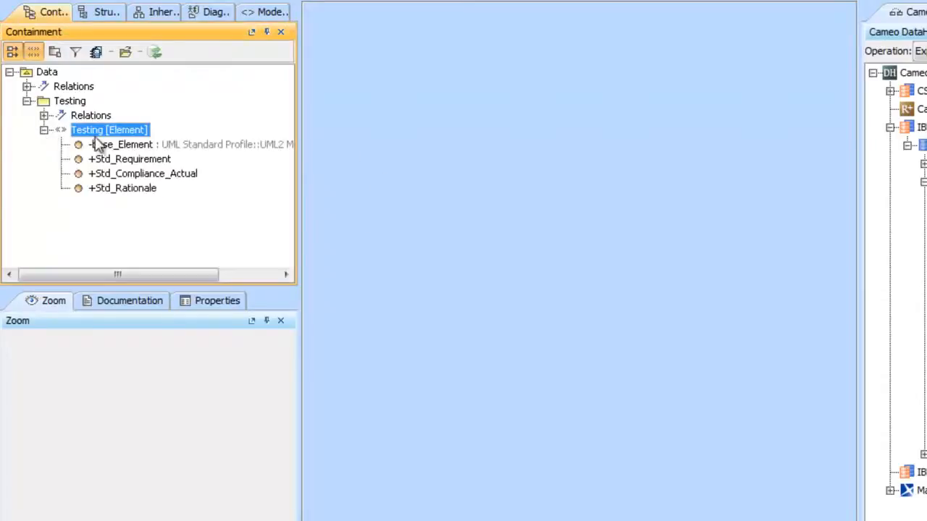
left_click(155, 145)
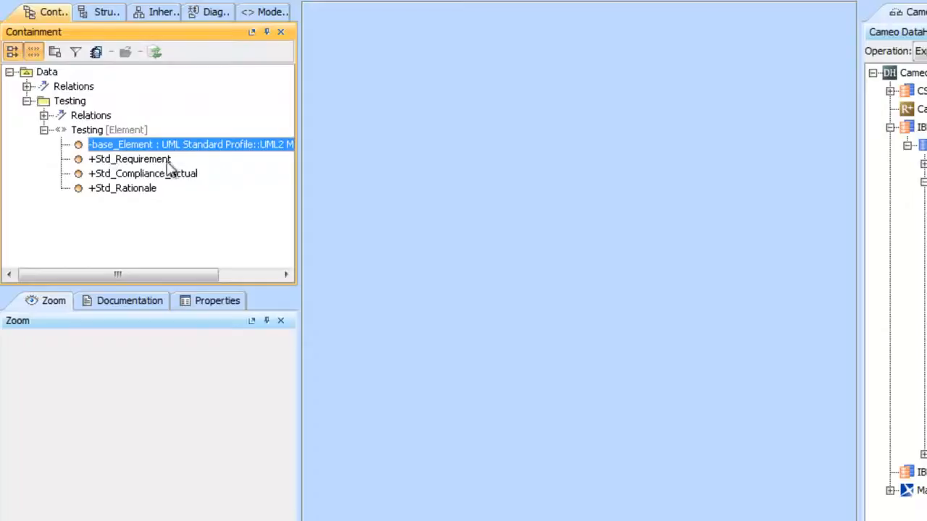
left_click(43, 131)
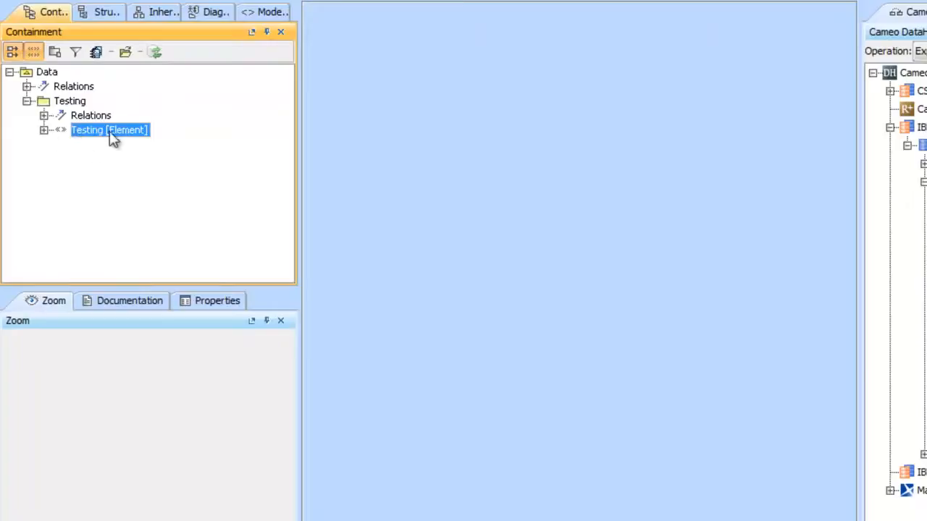
left_click(63, 101)
right_click(63, 102)
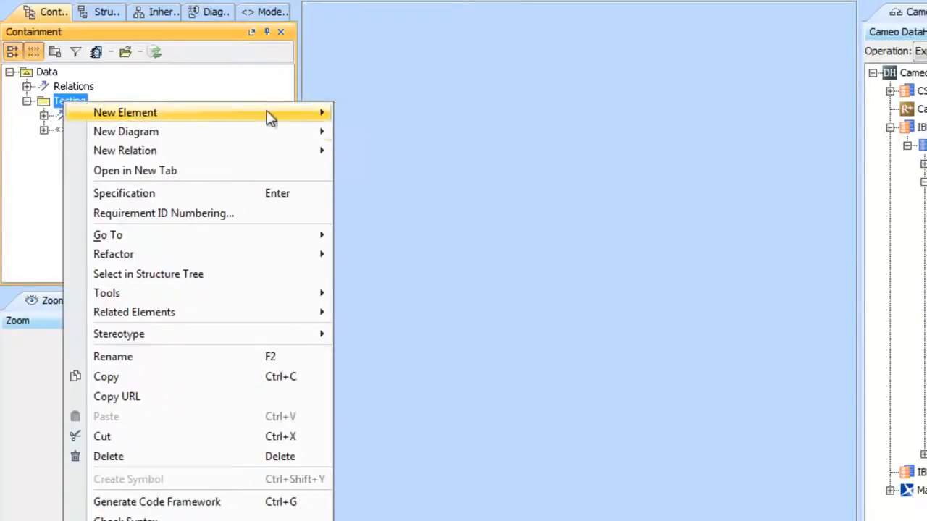
mouse_move(279, 136)
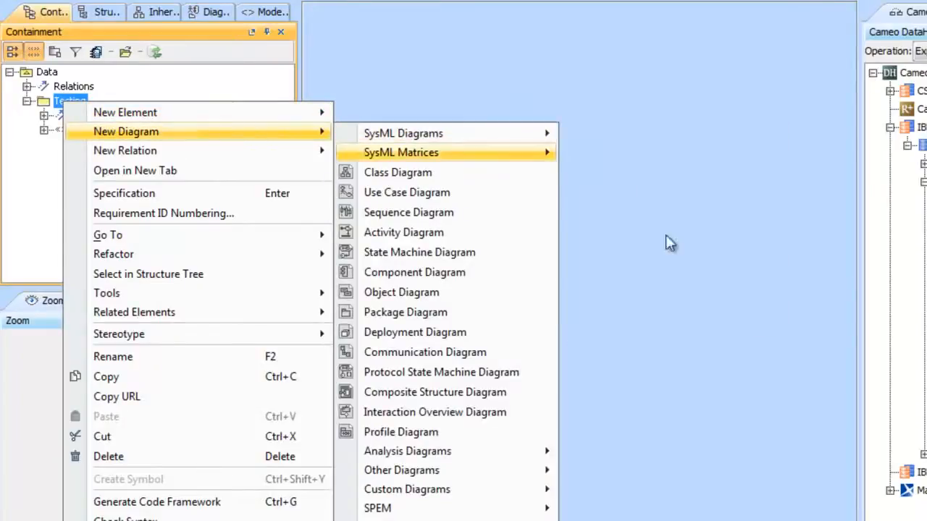
mouse_move(533, 138)
left_click(388, 59)
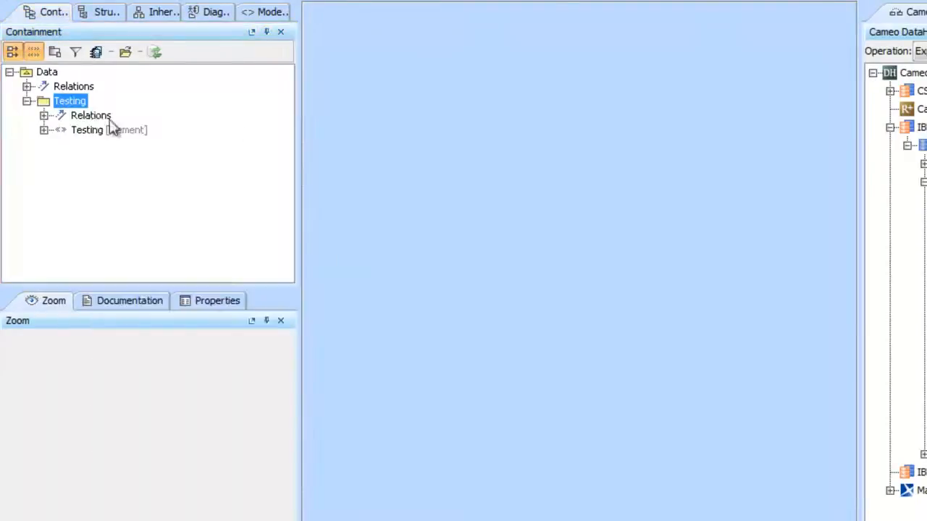
Create a SysML Requirements Diagram in the Testing package and narrow the containment browser to enlarge the diagram area
right_click(70, 100)
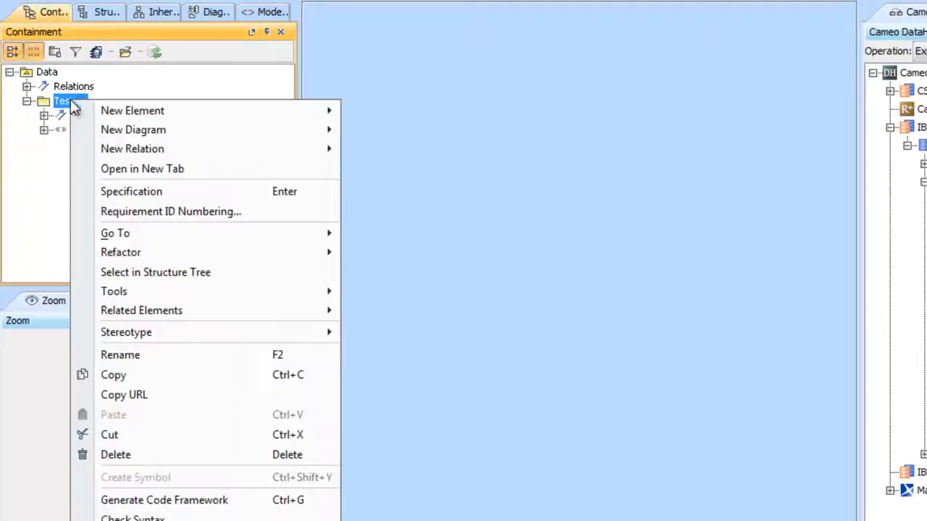
mouse_move(261, 131)
mouse_move(418, 139)
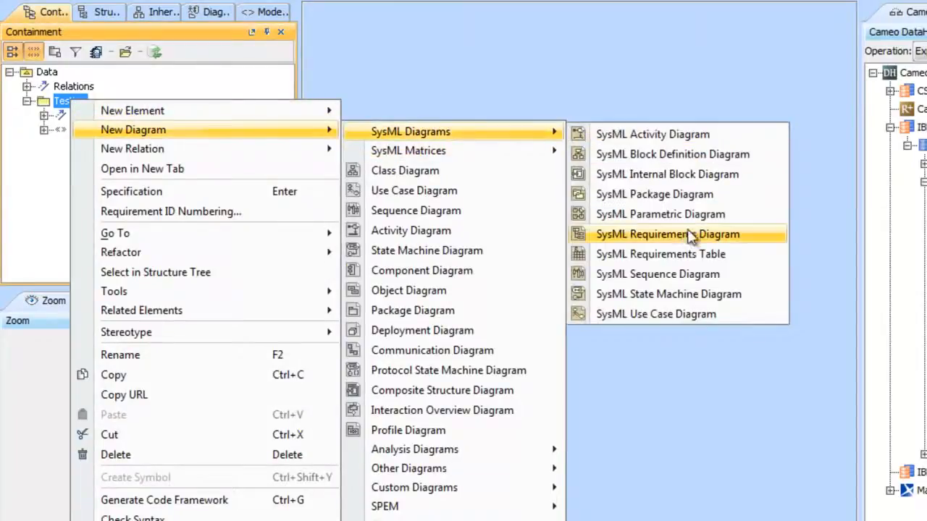
left_click(755, 241)
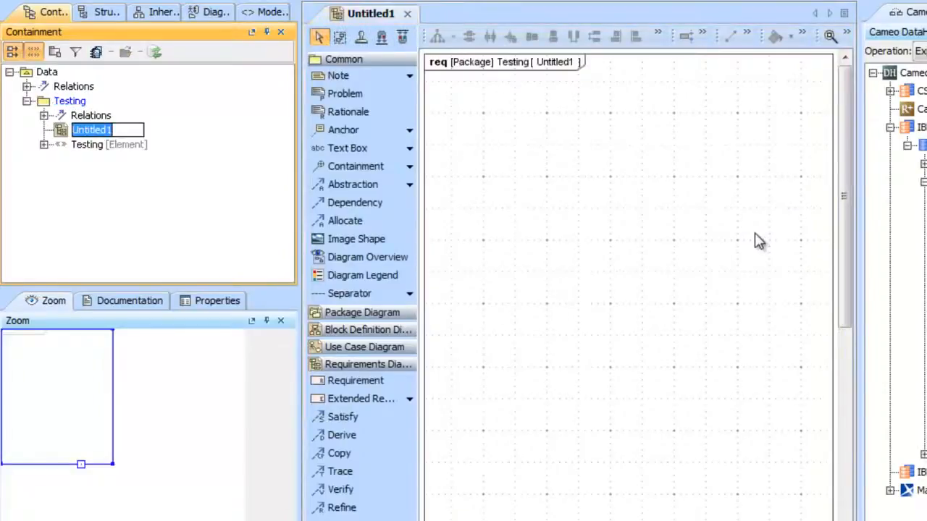
left_click_drag(296, 172, 163, 162)
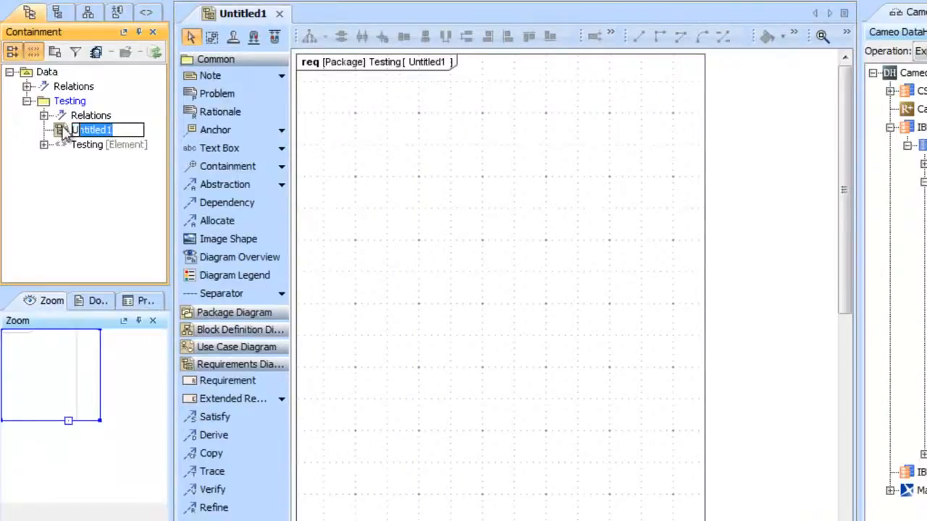
Rename the new requirements diagram in the Testing package as Test
key("BackSpace")
type("Test")
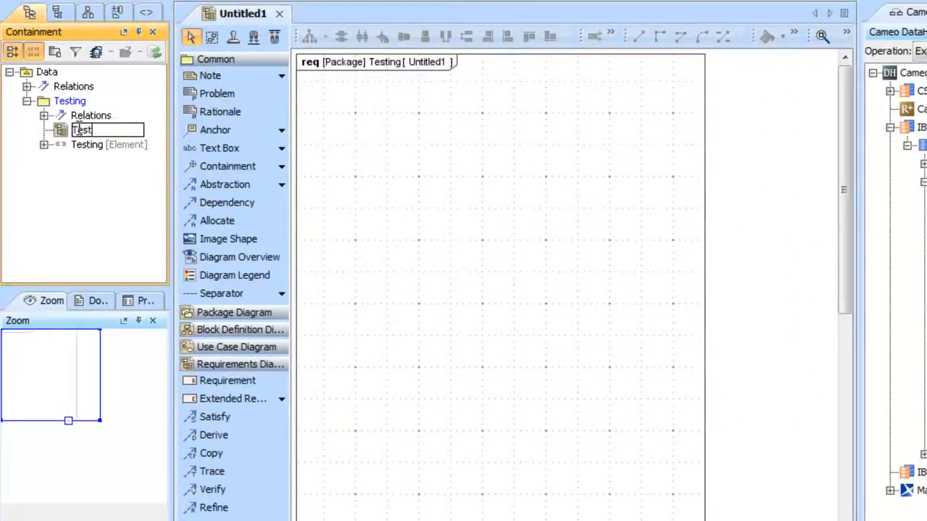
key("Return")
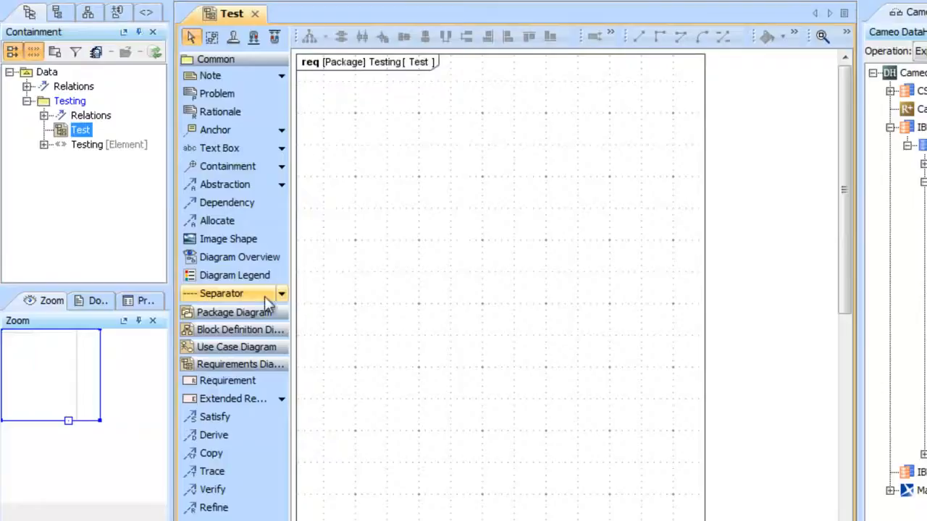
Place a requirement near the upper-left corner of the Test diagram
left_click(229, 381)
left_click(327, 92)
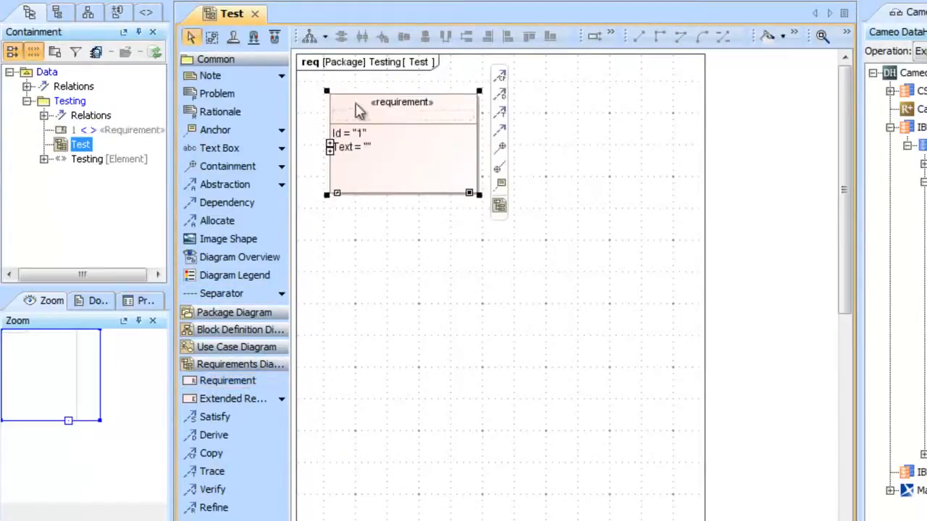
right_click(393, 106)
left_click(388, 155)
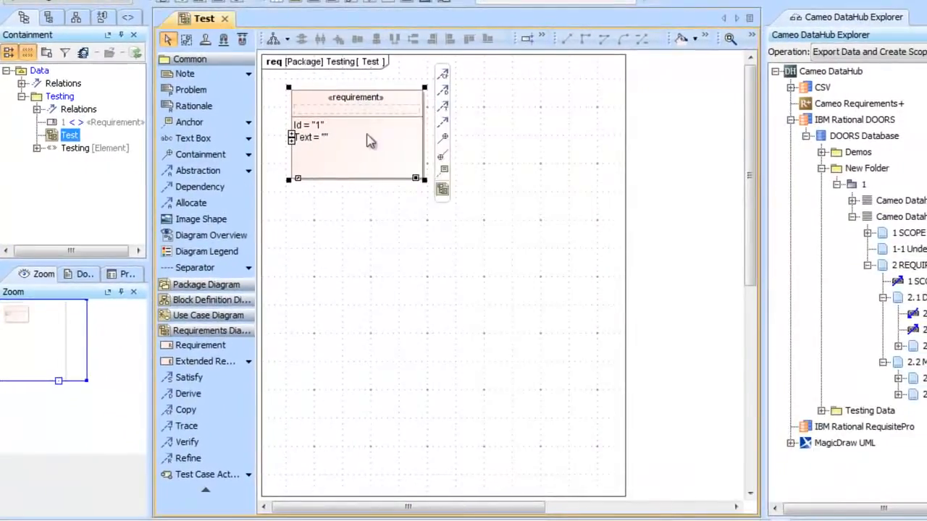
left_click(200, 345)
left_click(365, 203)
key("Delete")
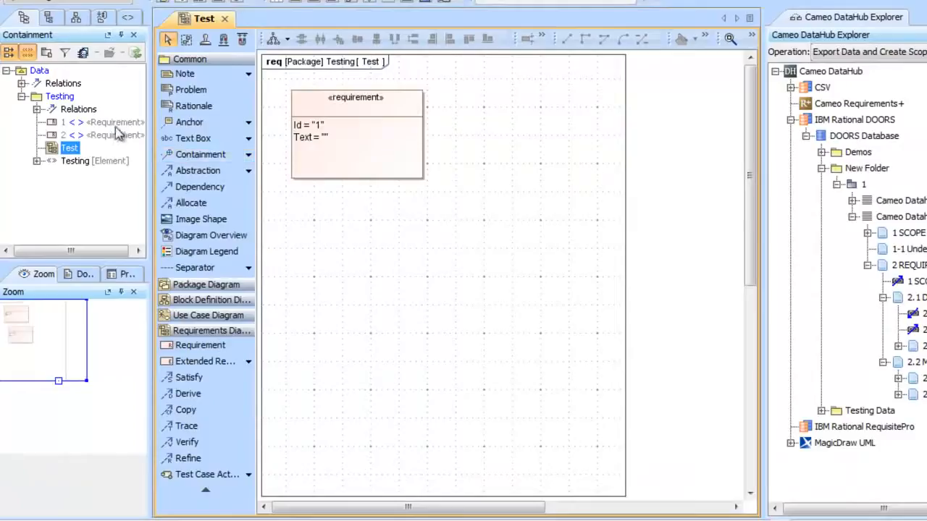
left_click(116, 126)
left_click(112, 132)
key("Delete")
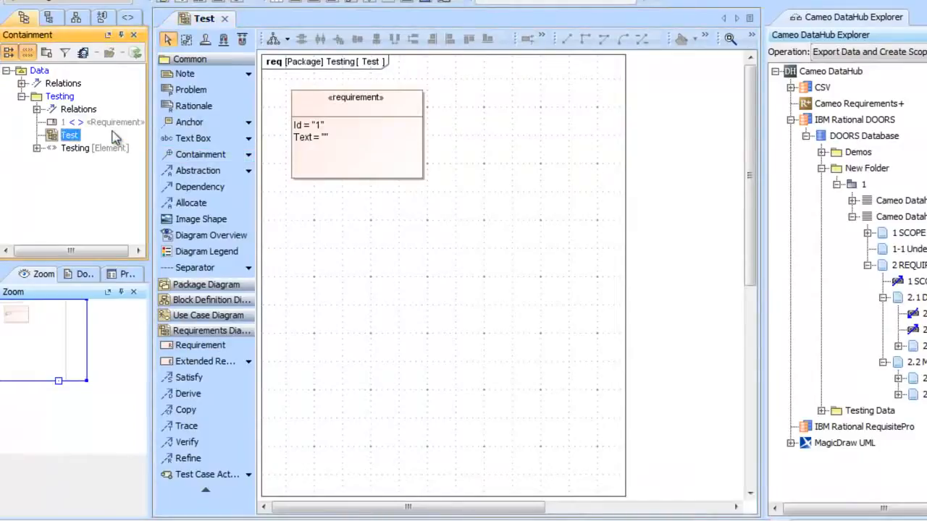
Apply the Testing stereotype to the requirement on the Test diagram, searching the stereotypes for test
left_click(317, 104)
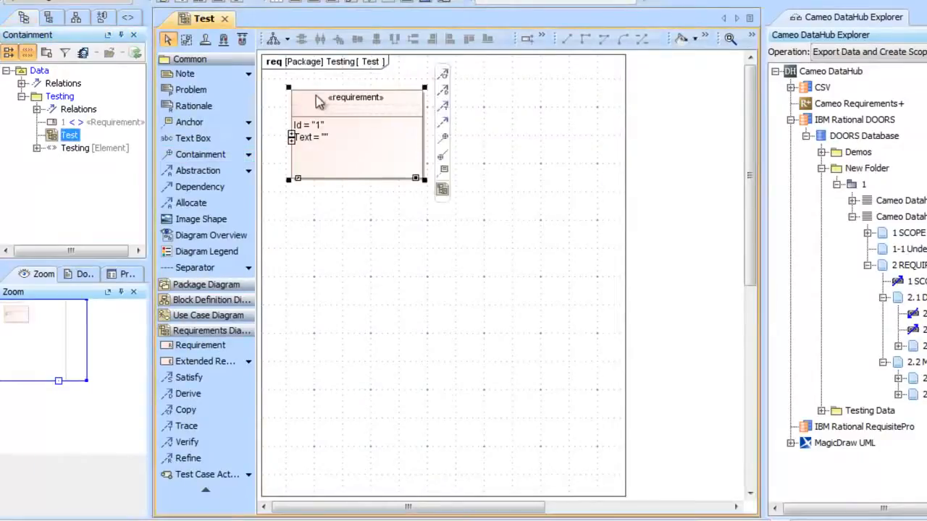
right_click(392, 106)
mouse_move(598, 295)
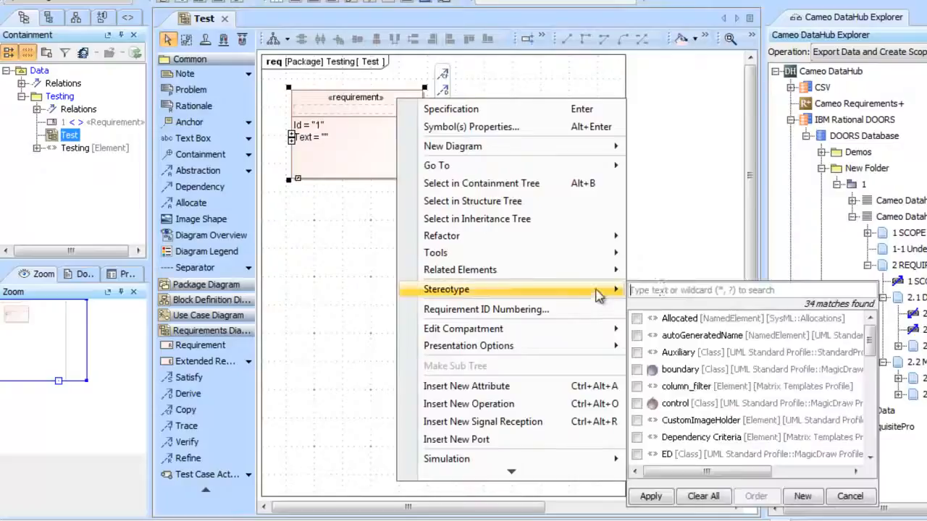
left_click(691, 291)
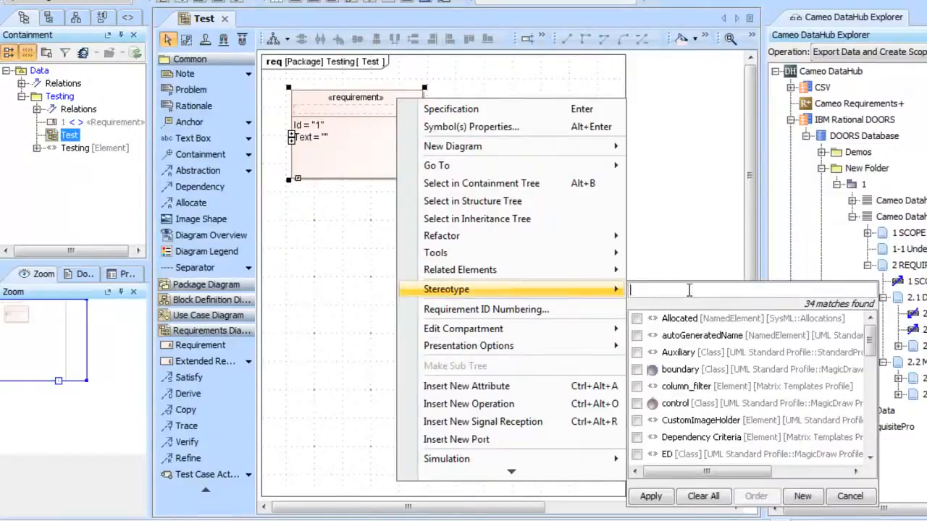
left_click(685, 319)
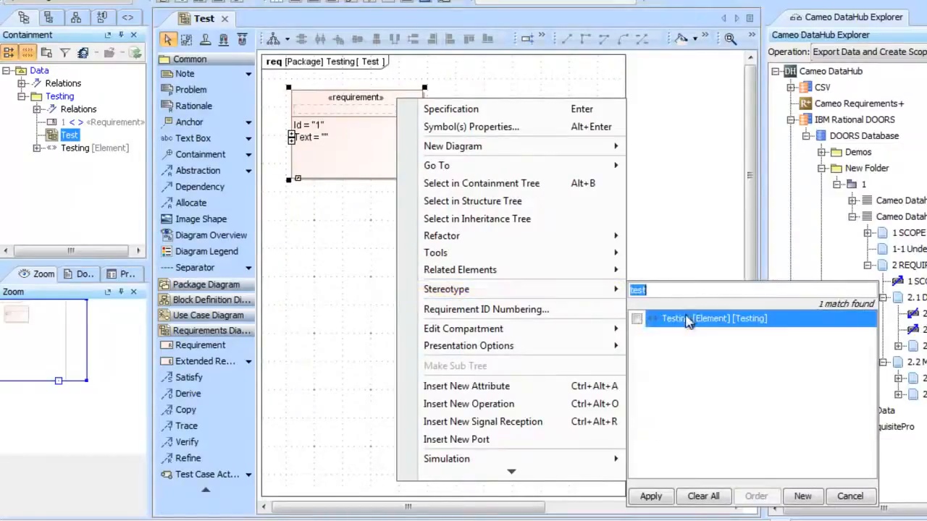
left_click(636, 320)
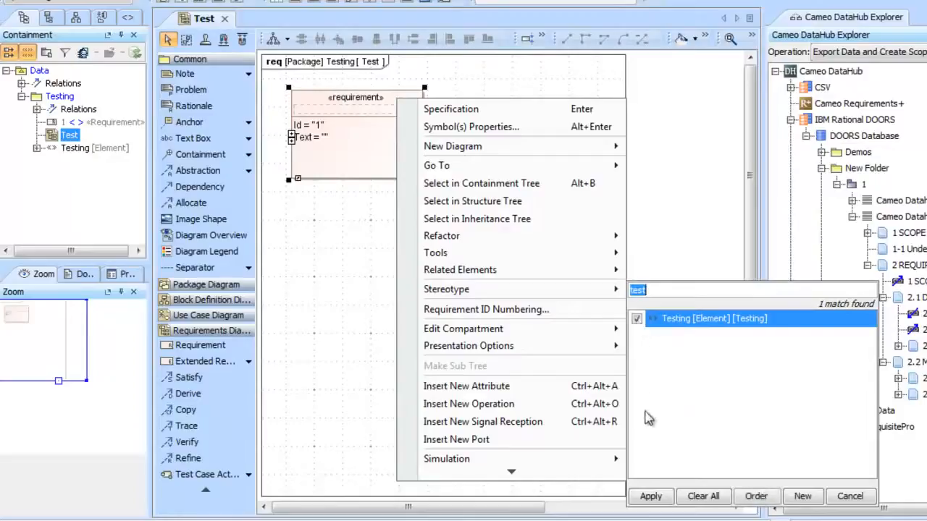
left_click(650, 496)
left_click(490, 188)
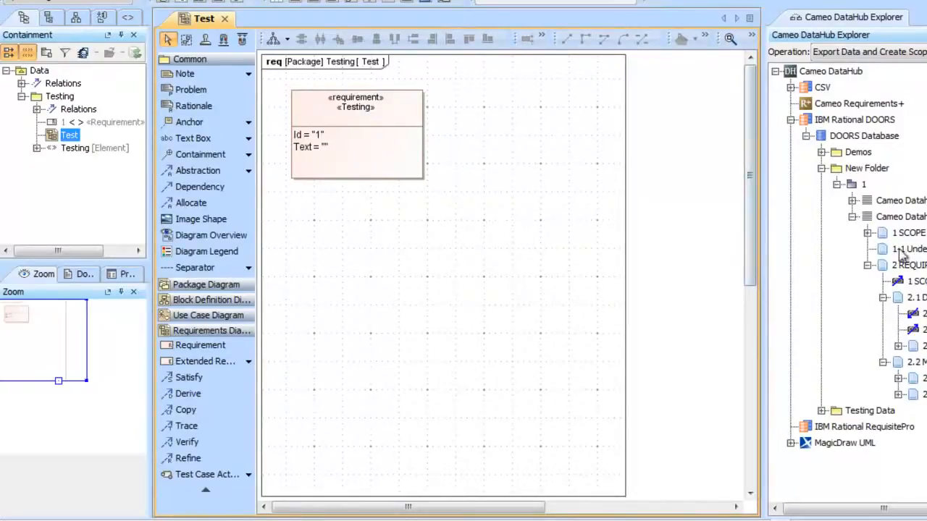
left_click_drag(881, 234, 466, 248)
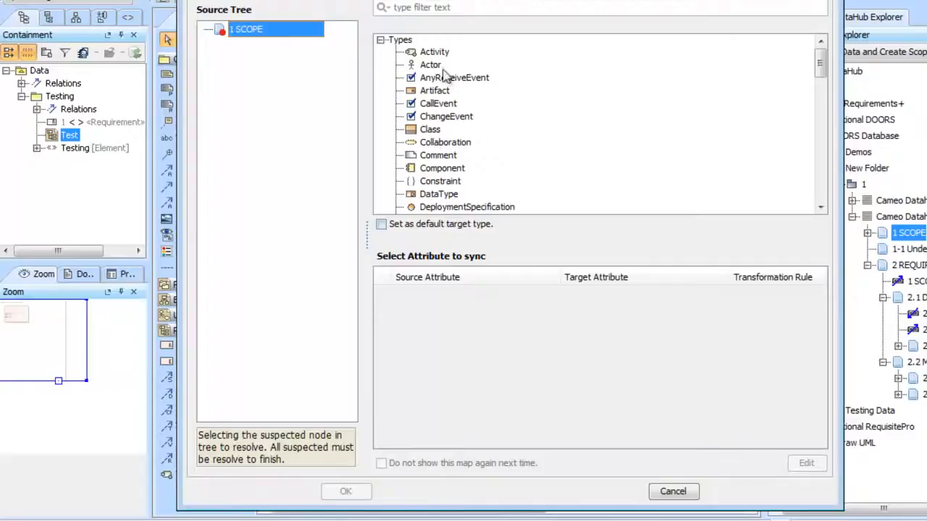
left_click(443, 8)
type("req")
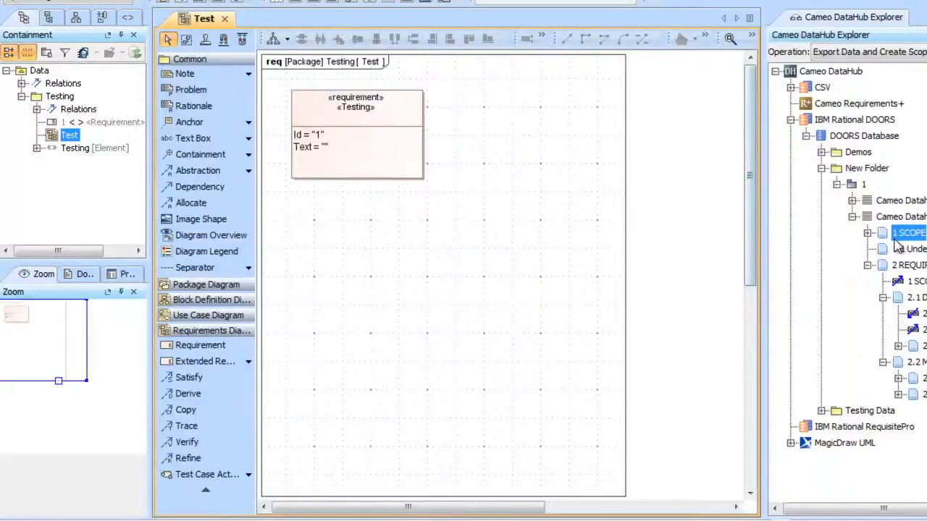
Bring the DOORS item 1 SCOPE into the unnamed requirement, filtering the target types by req and choosing Requirement <Testing>
left_click_drag(892, 237, 478, 130)
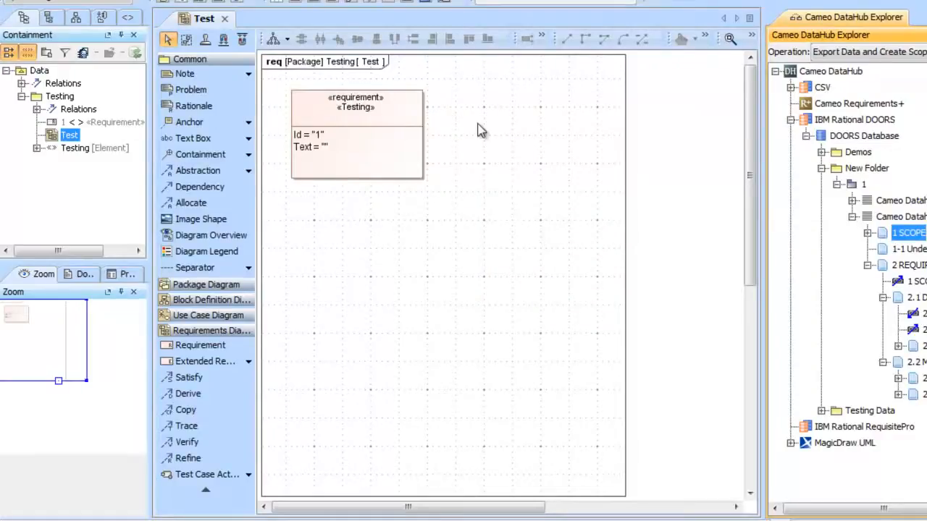
left_click(473, 7)
type("rw")
type("eq")
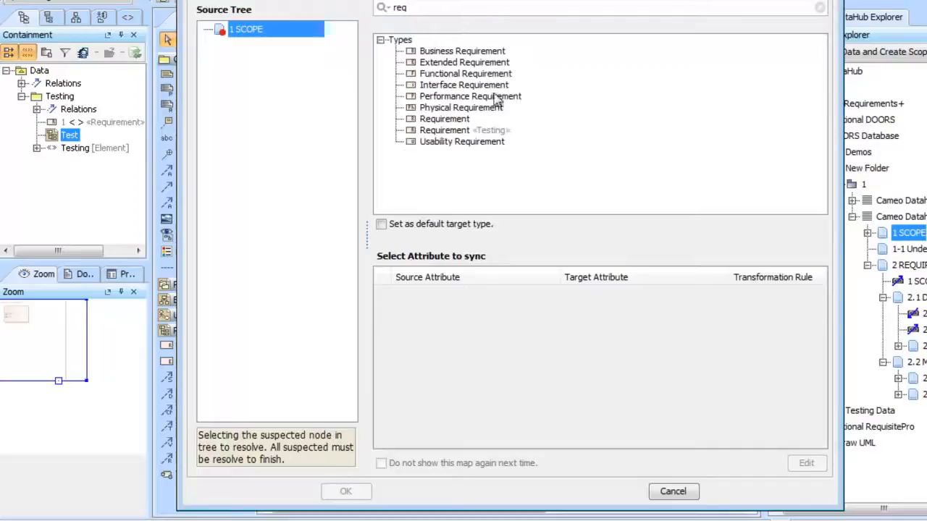
left_click(488, 131)
scroll(643, 344, "down", 1)
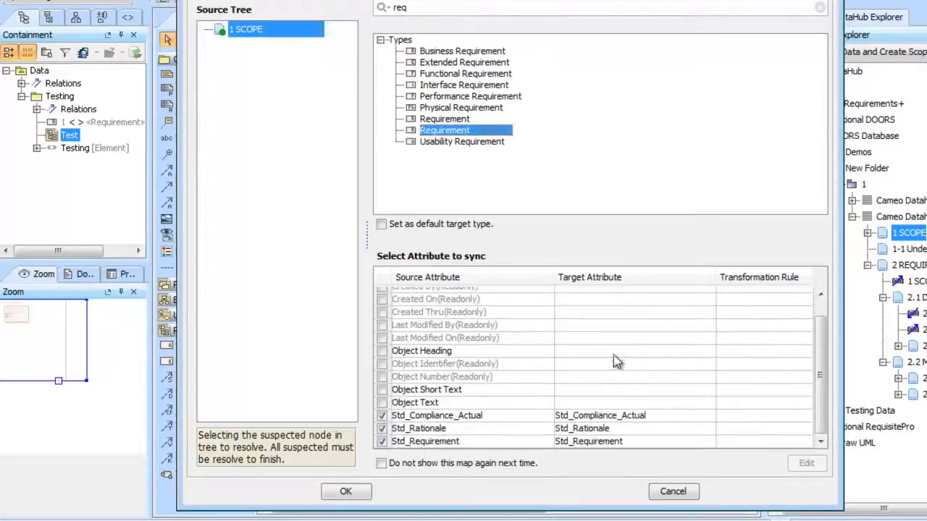
Map the source attribute Object Heading to Name and Object Number to Id
left_click(626, 352)
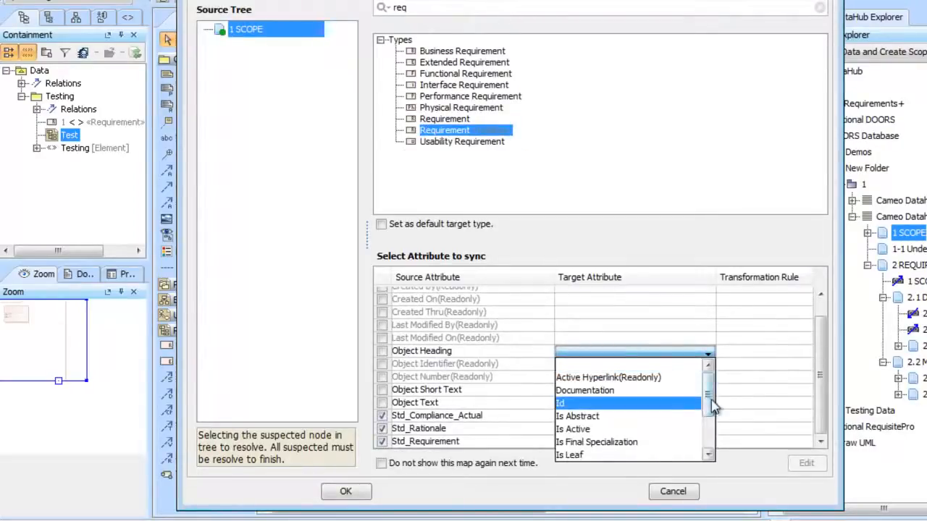
scroll(714, 403, "down", 2)
left_click(675, 404)
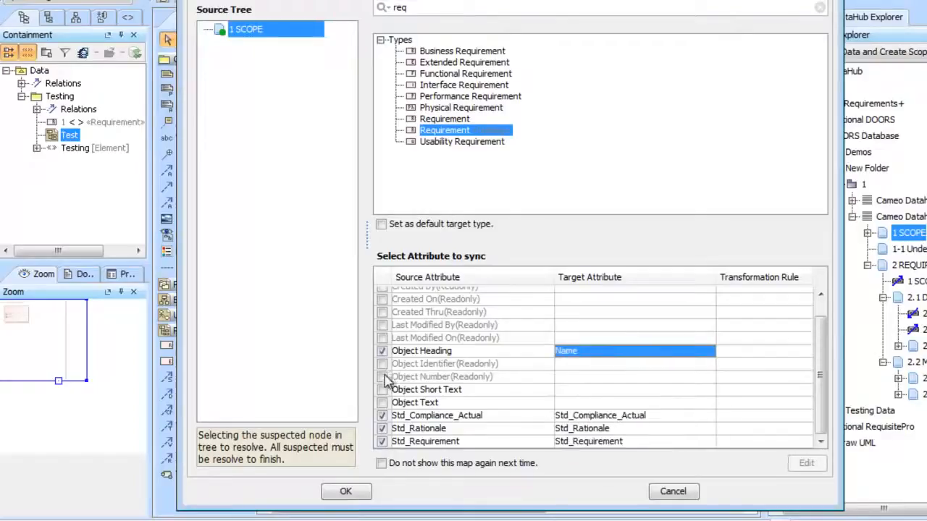
left_click(386, 376)
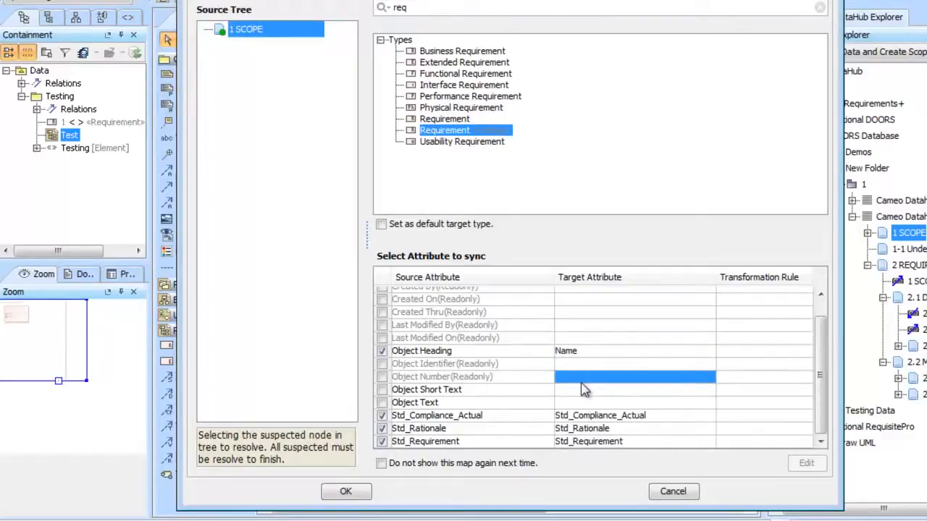
left_click(583, 378)
left_click(601, 414)
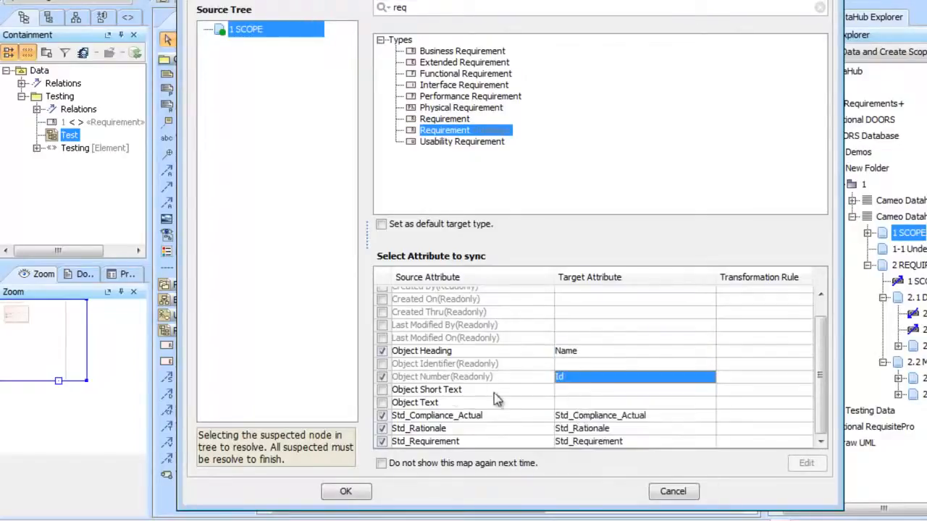
Map Object Text to Documentation and Object Short Text to Text, and carry out the transfer of 1 SCOPE
left_click(591, 403)
left_click(621, 441)
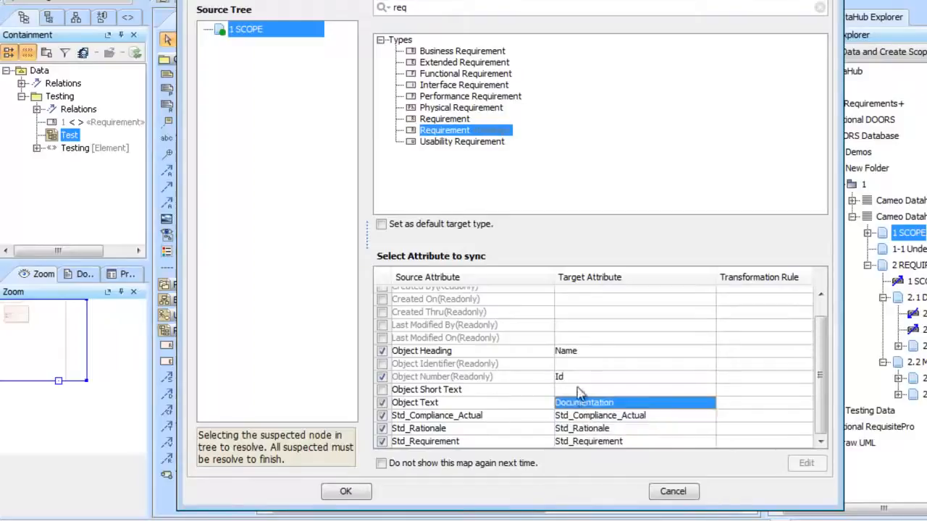
left_click(575, 394)
left_click(637, 463)
left_click(705, 392)
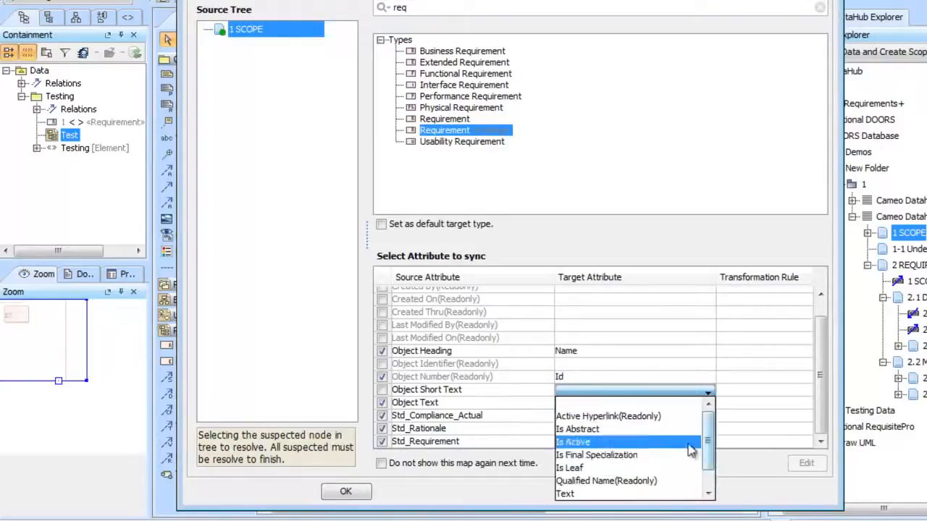
left_click(665, 494)
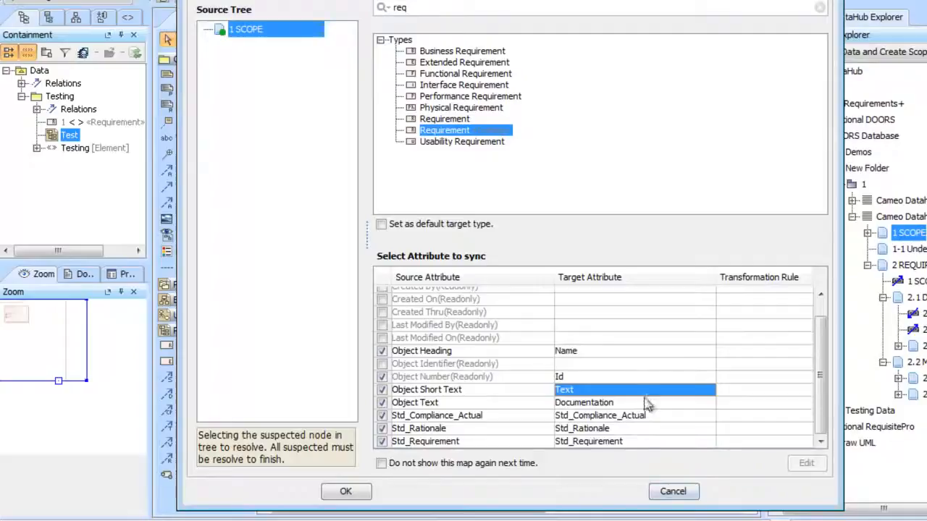
left_click(346, 493)
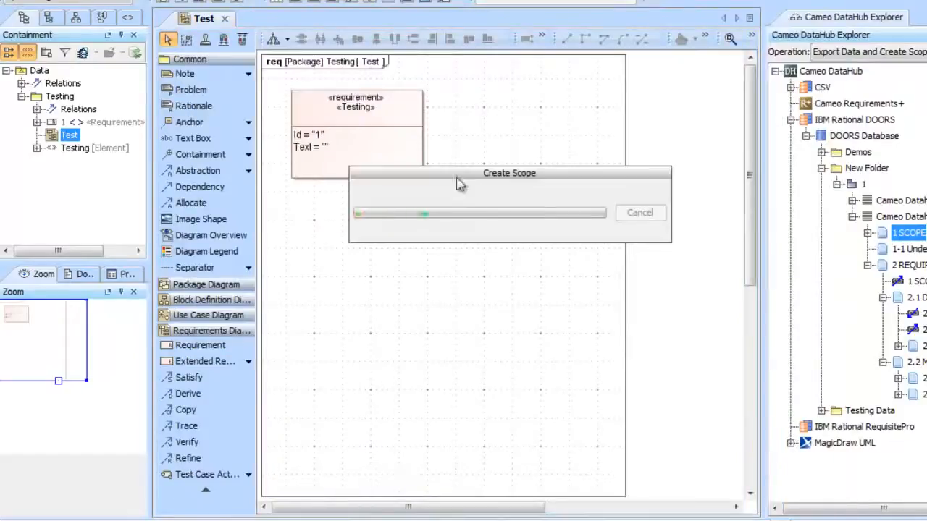
left_click(589, 244)
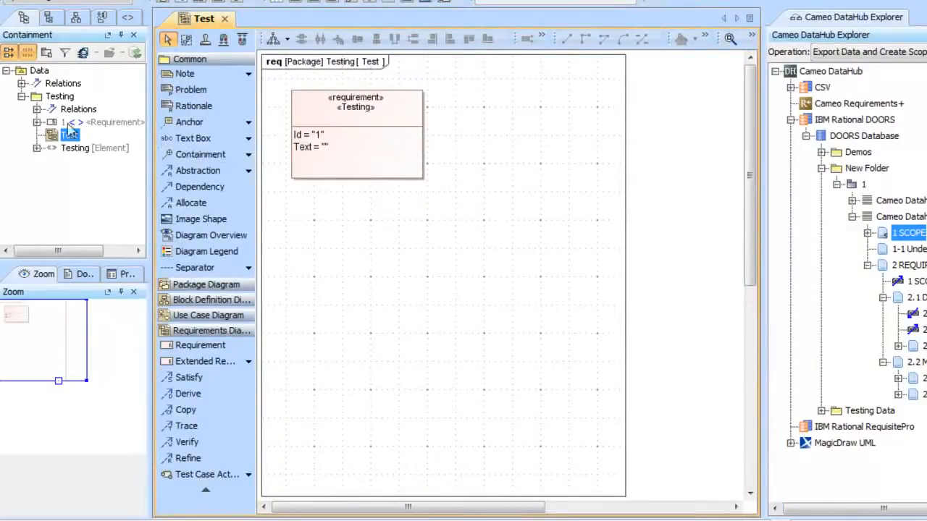
Show the imported SCOPE requirement on the Test diagram, placed directly below and aligned with the first requirement
left_click(36, 122)
left_click_drag(95, 134, 305, 227)
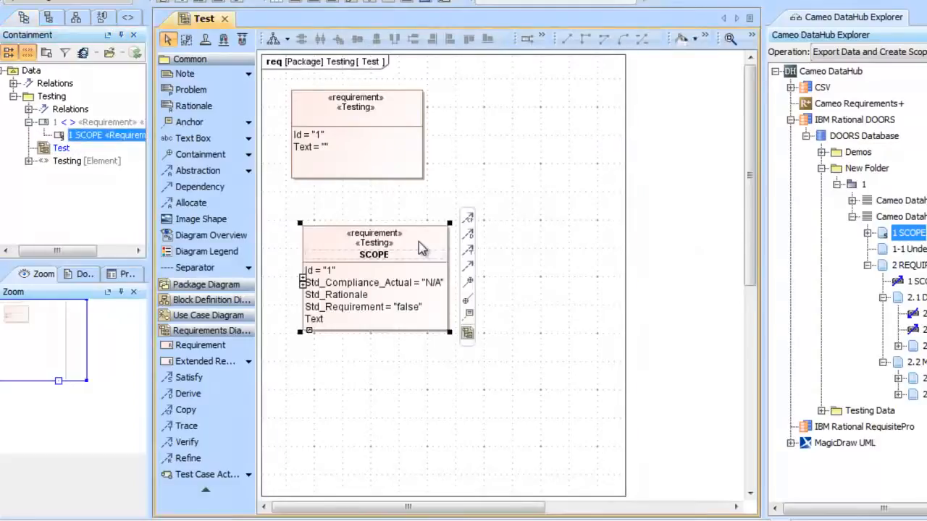
left_click(529, 236)
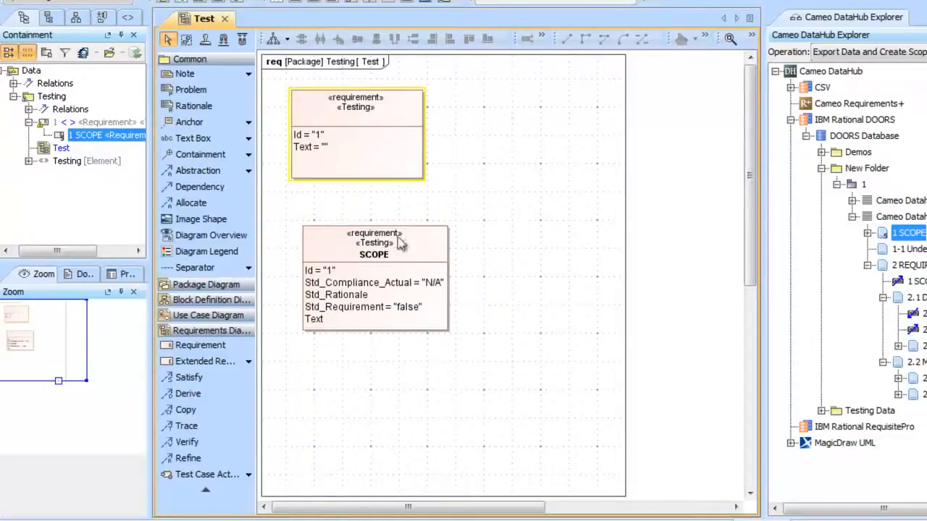
left_click_drag(425, 232, 414, 216)
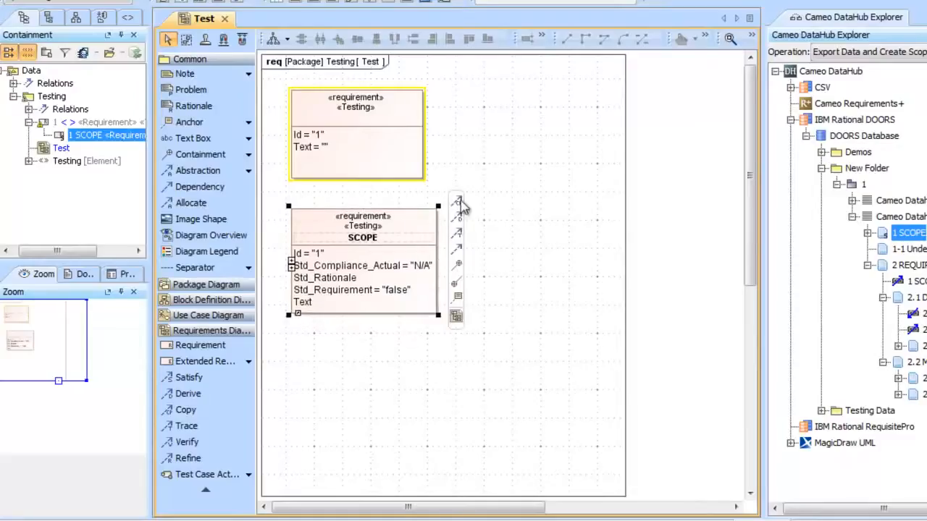
Remove the DataHub link from the DOORS item 1 SCOPE and delete the SCOPE requirement's symbol from the Test diagram
left_click(100, 142)
right_click(97, 136)
left_click(625, 282)
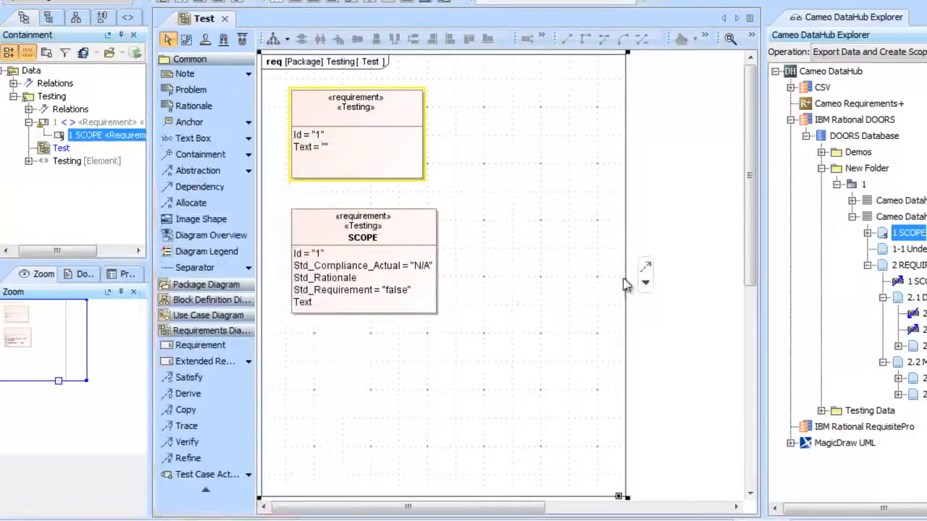
right_click(902, 239)
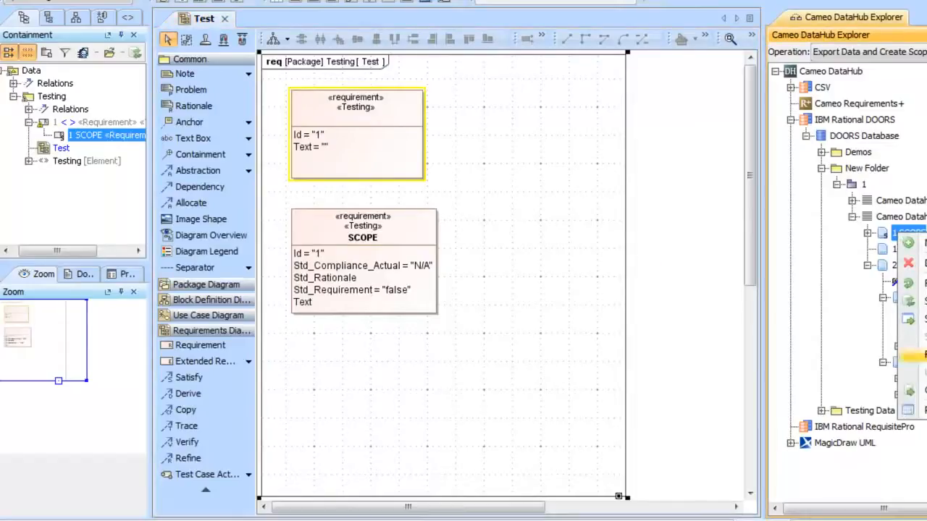
left_click(924, 355)
left_click(579, 247)
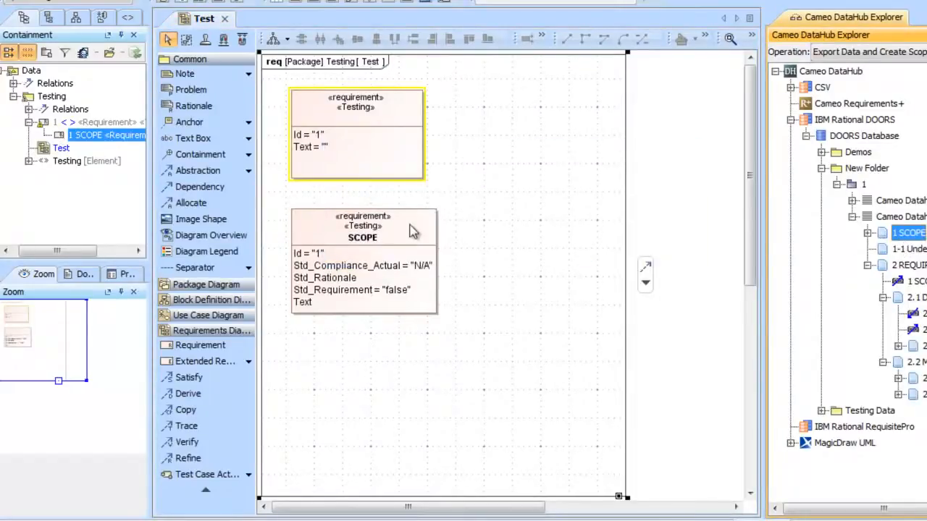
left_click(410, 231)
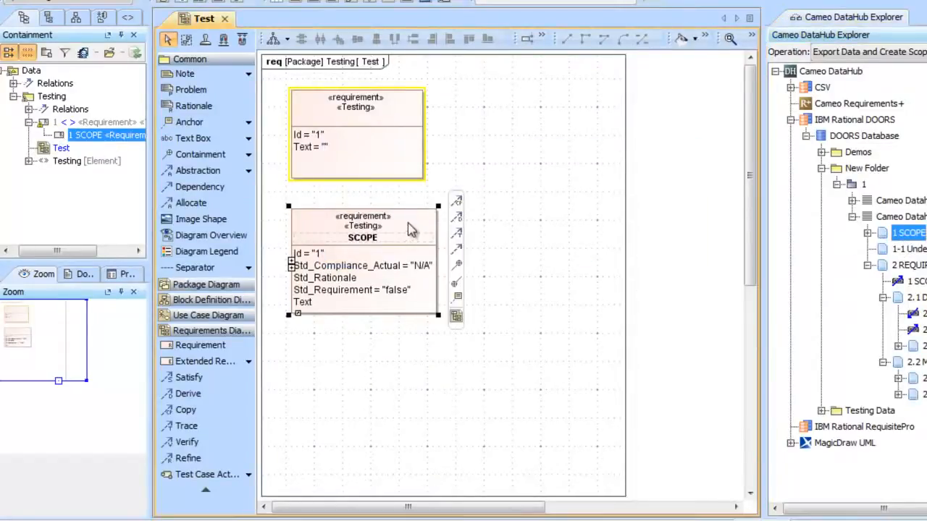
key("Delete")
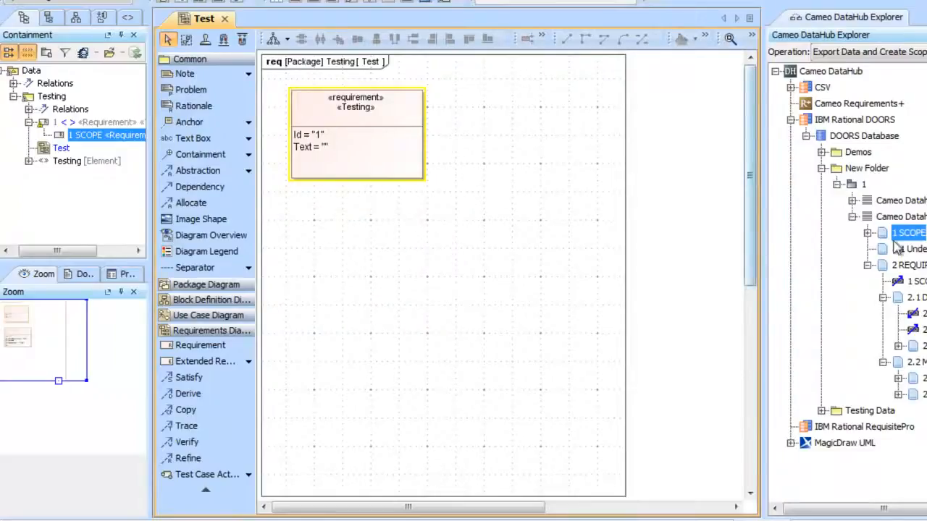
Start transferring Cameo Datahub FPI Example 2 into the Testing package, setting 1 SCOPE's target type to Requirement «Testing» and the 2 REQUIREMENTS link to Trace
left_click_drag(903, 218, 25, 96)
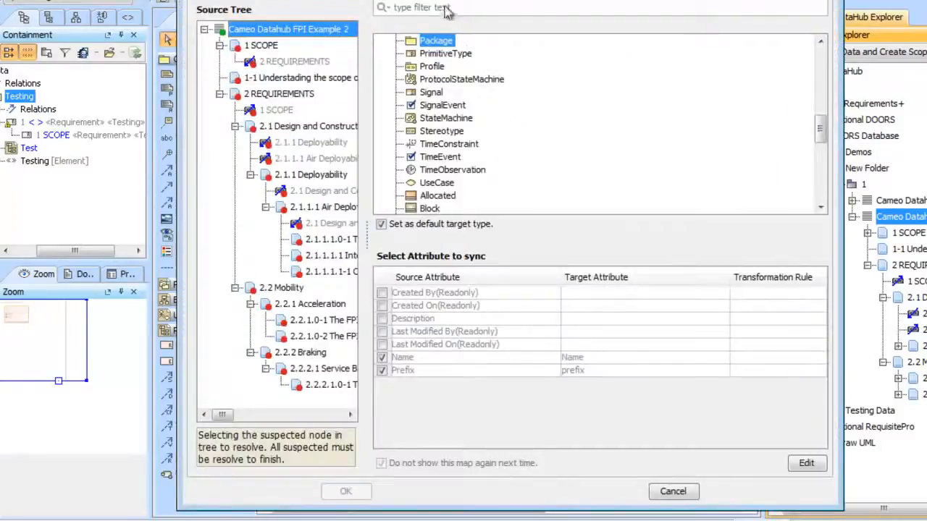
left_click(266, 46)
left_click(427, 7)
type("req")
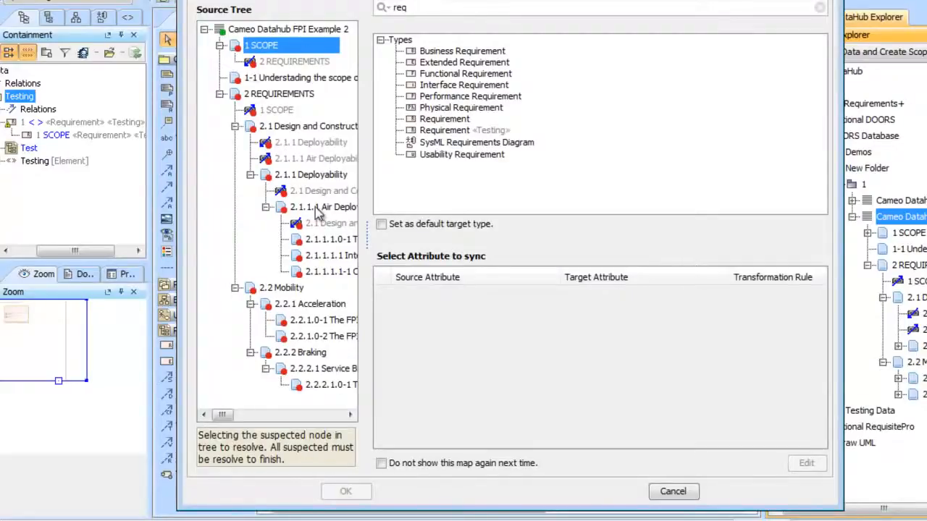
left_click(474, 132)
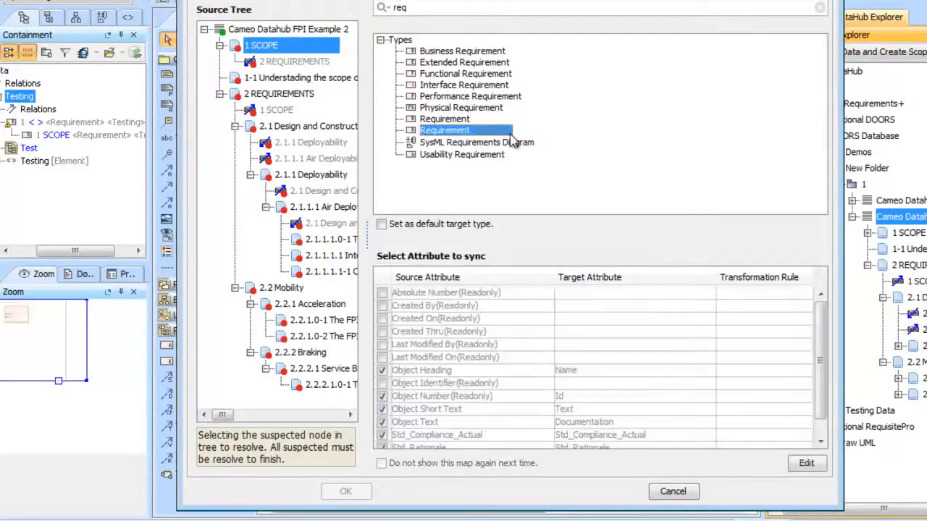
scroll(697, 329, "down", 1)
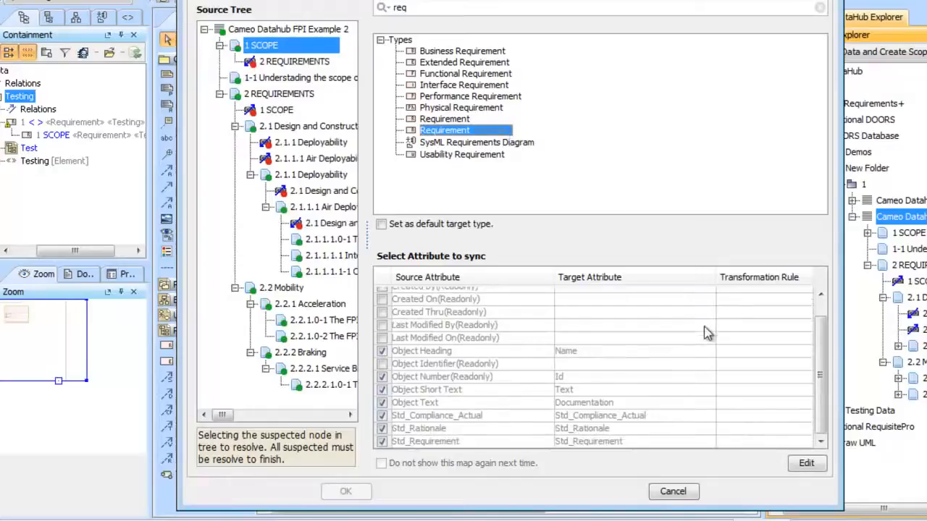
left_click(300, 63)
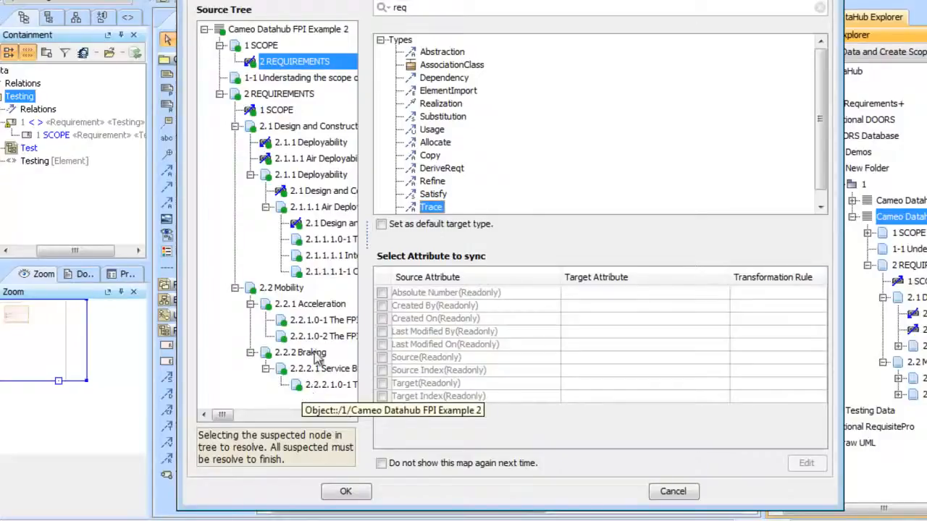
Set the target type of source item 2.2.2.1.0-1 to Functional Requirement and make its attribute map editable
left_click(321, 386)
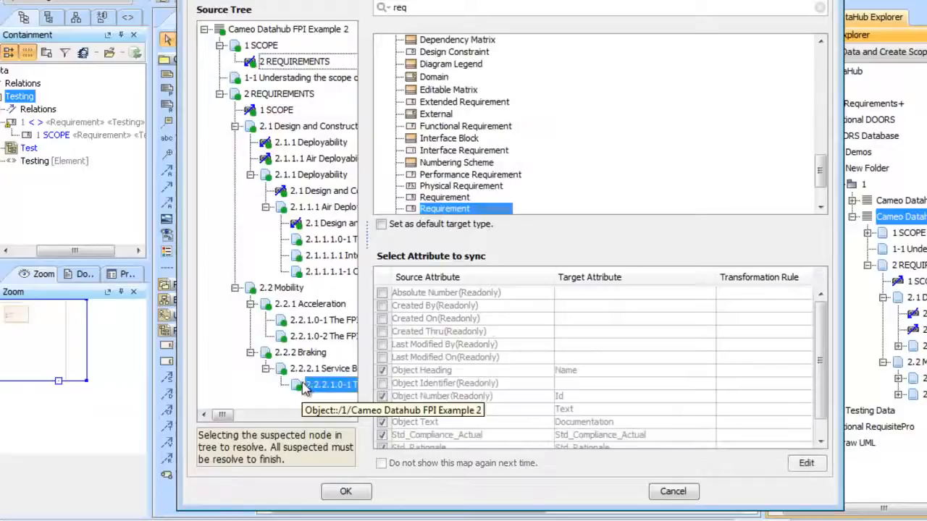
left_click(445, 127)
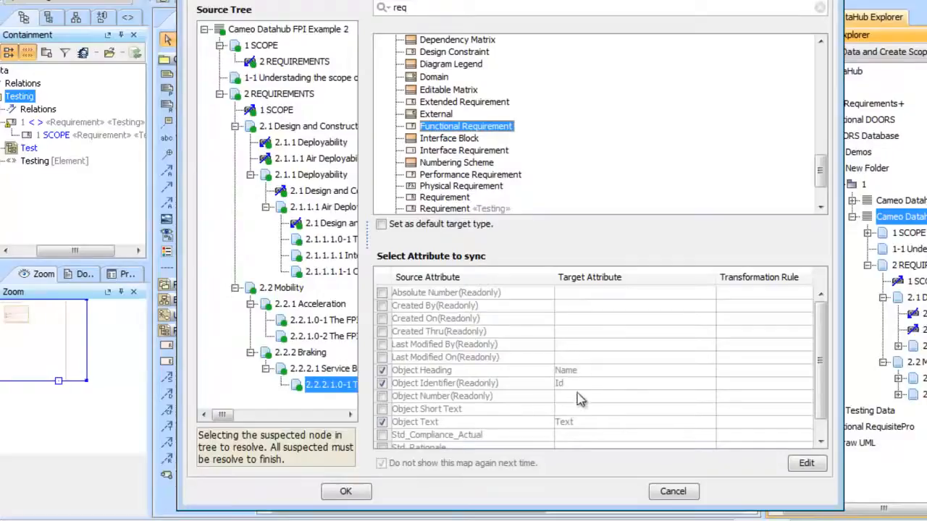
scroll(619, 378, "down", 1)
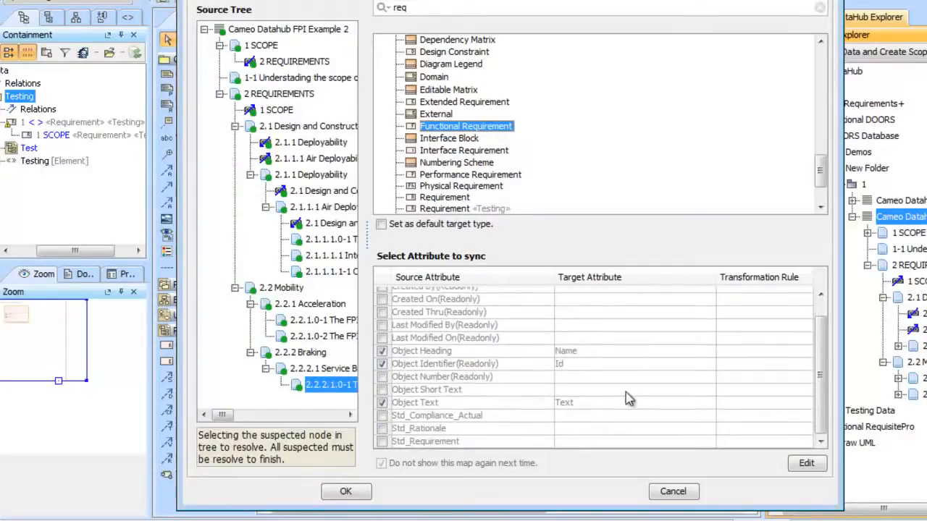
left_click(806, 463)
left_click(602, 251)
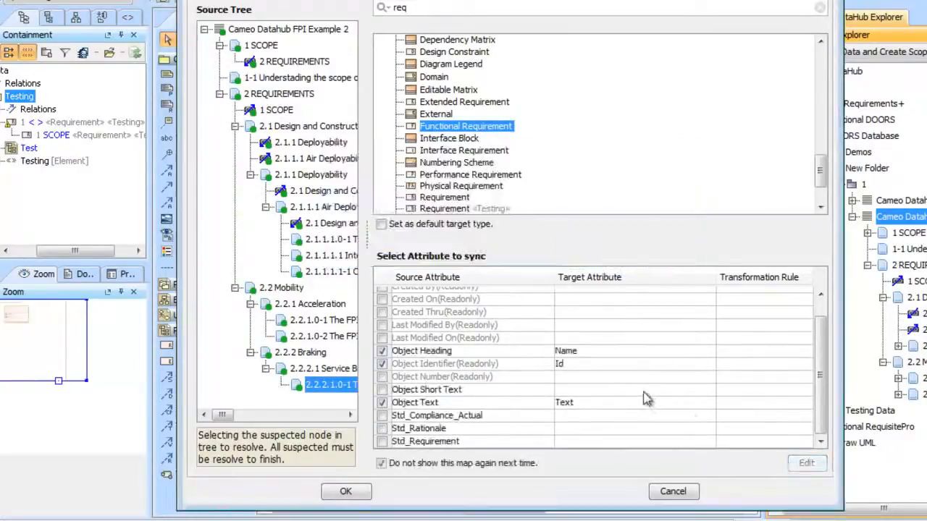
Map Object Text to Documentation and Object Short Text to Text for the functional requirement type
left_click(667, 404)
scroll(708, 483, "up", 2)
left_click(652, 429)
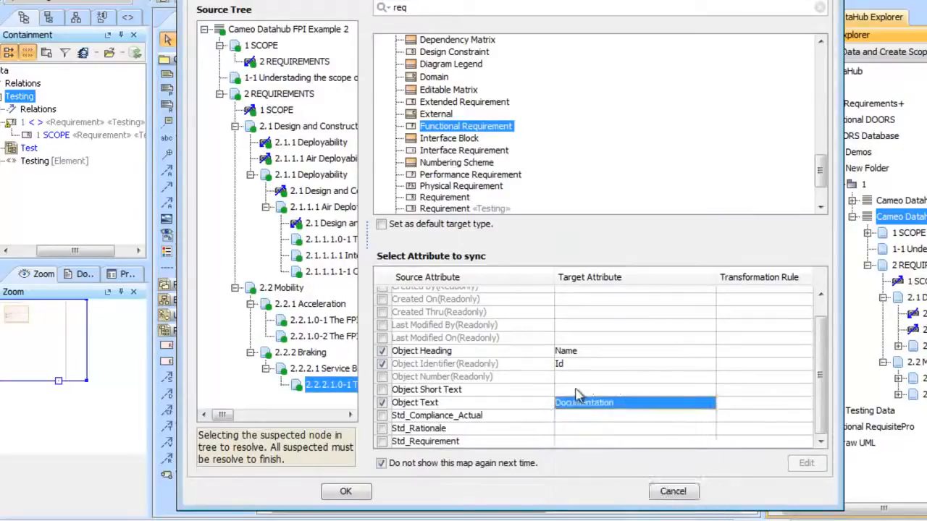
left_click(573, 395)
scroll(652, 435, "down", 2)
left_click(662, 438)
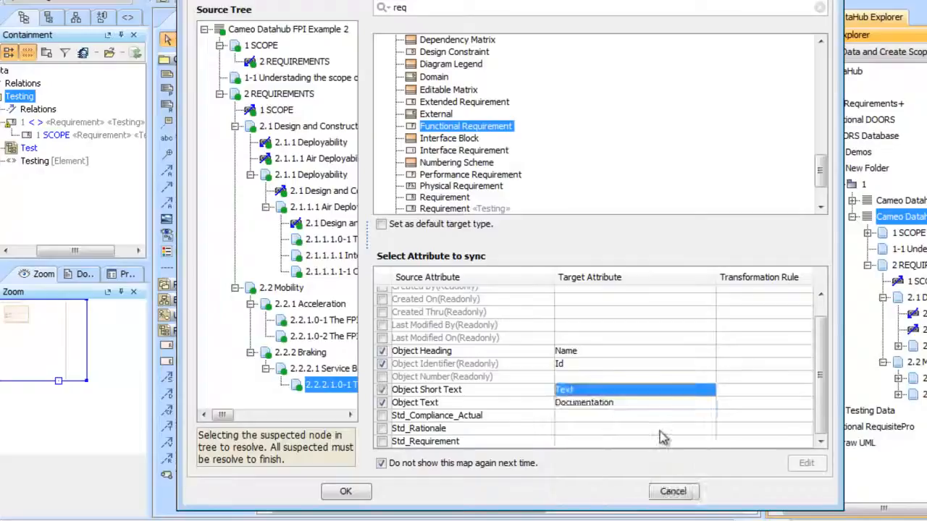
Clear the target of Object Identifier and map Object Number to Id instead
left_click(568, 377)
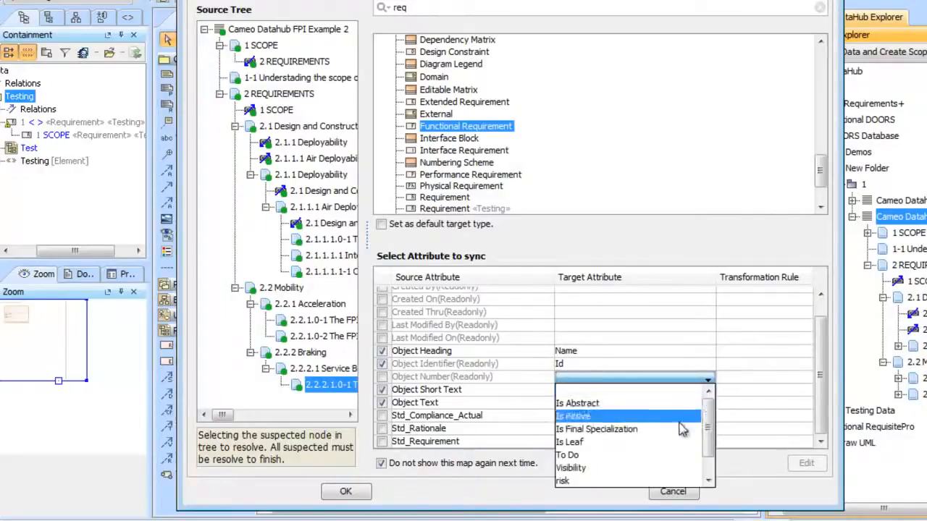
left_click(668, 378)
left_click(680, 355)
left_click(703, 364)
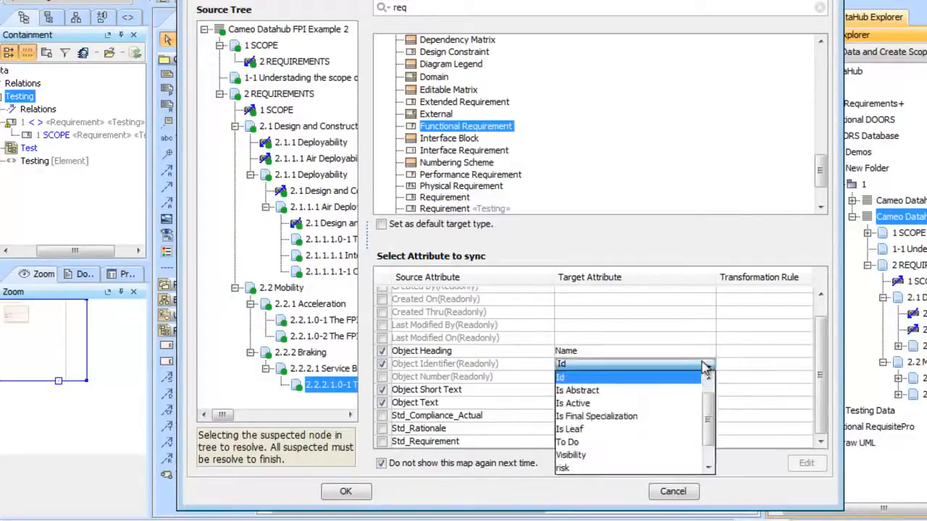
left_click_drag(706, 396, 704, 375)
left_click(682, 376)
left_click(684, 376)
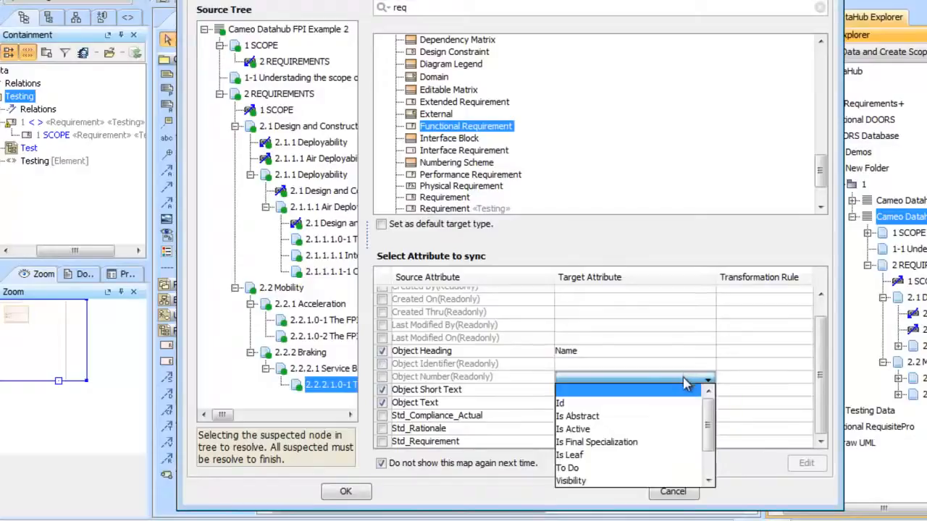
left_click(690, 403)
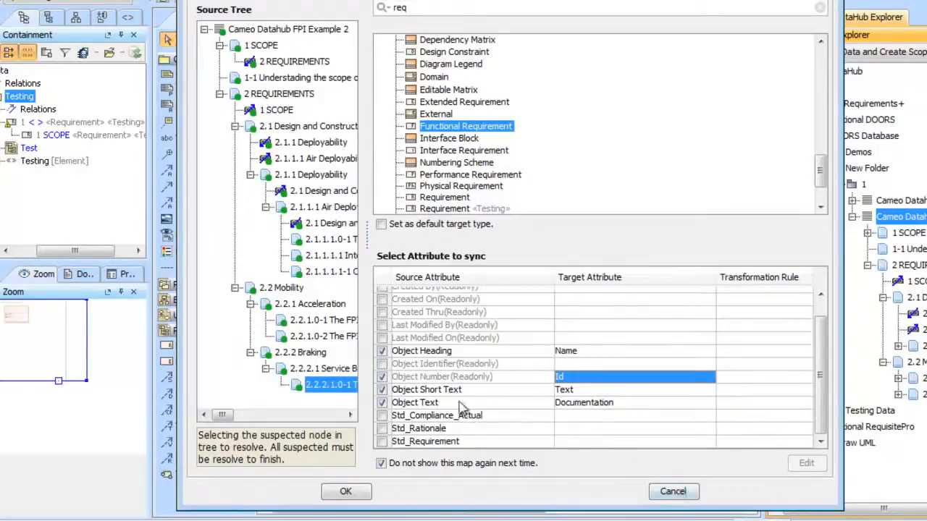
Try to include Std_Compliance_Actual and Std_Rationale, browsing the target attributes offered for Std_Compliance_Actual
left_click(384, 417)
left_click(382, 427)
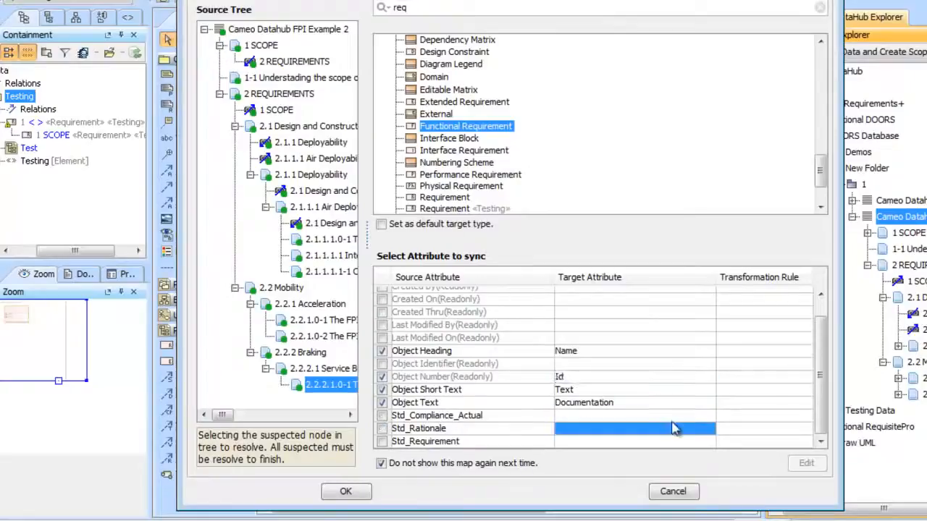
left_click(669, 418)
mouse_move(704, 456)
left_mouse_down()
mouse_move(717, 496)
mouse_move(716, 461)
left_mouse_up()
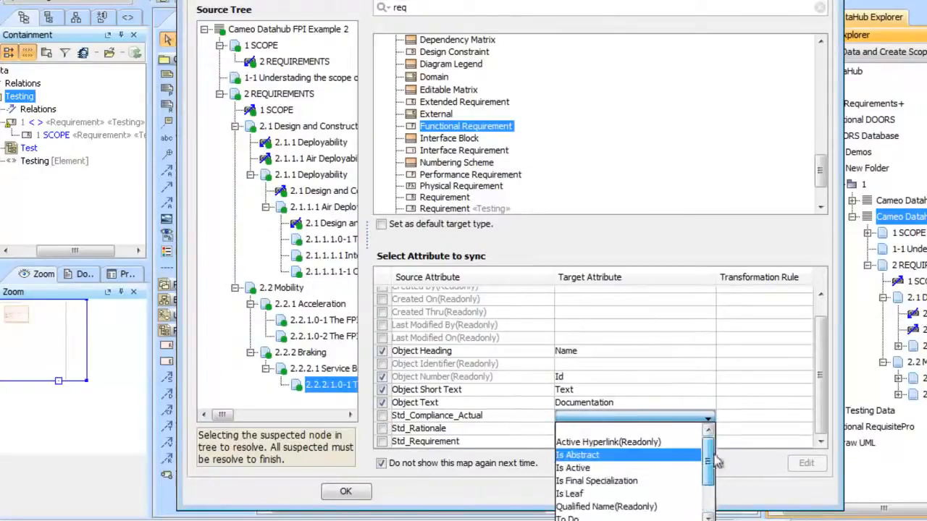
left_click(714, 417)
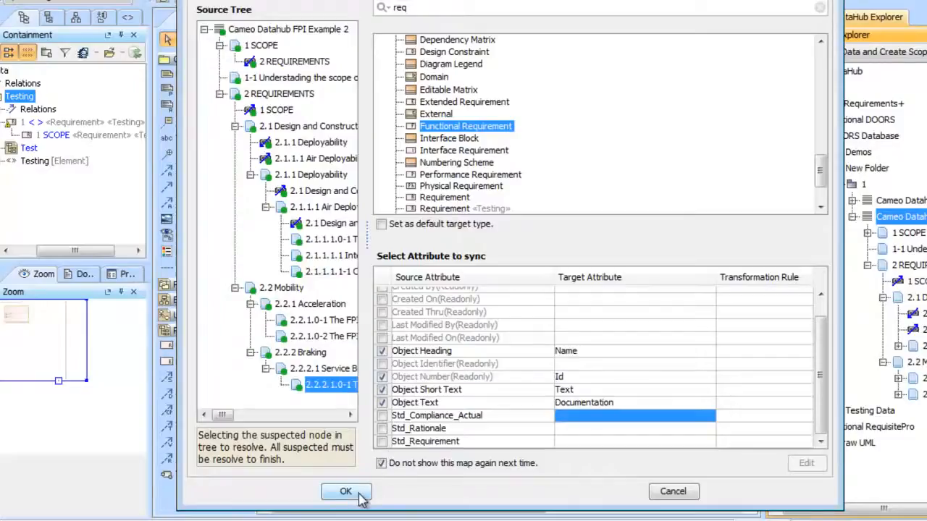
Carry out the transfer with the option to hide this map next time turned off, and review the summary's list of created elements
left_click(383, 464)
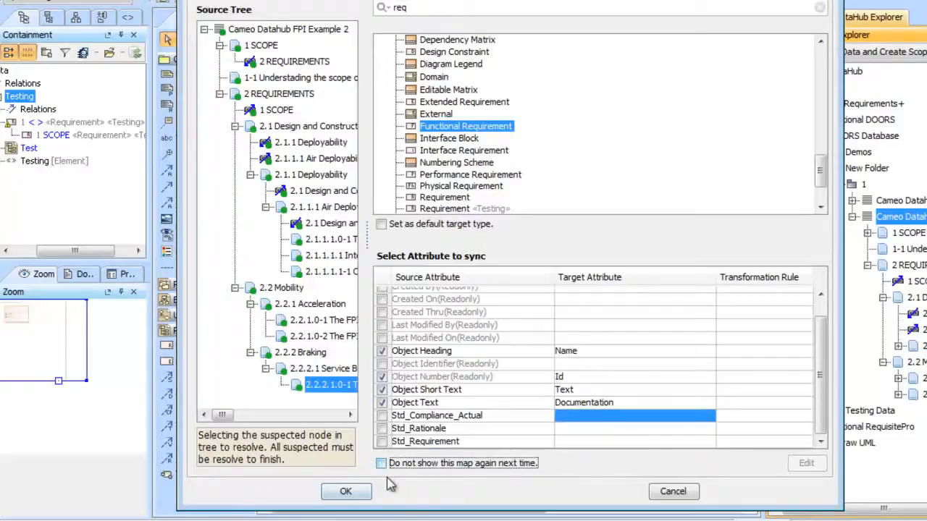
left_click(347, 493)
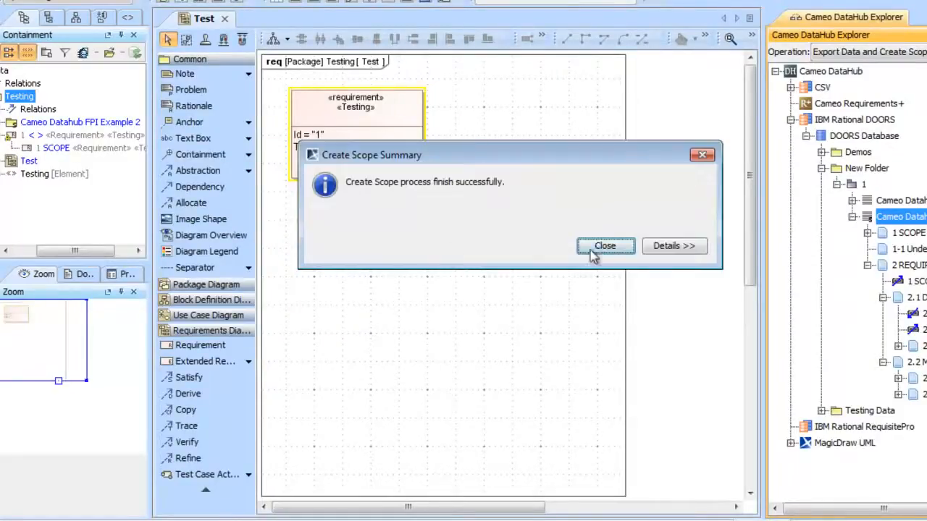
left_click(655, 250)
left_click_drag(700, 352, 699, 373)
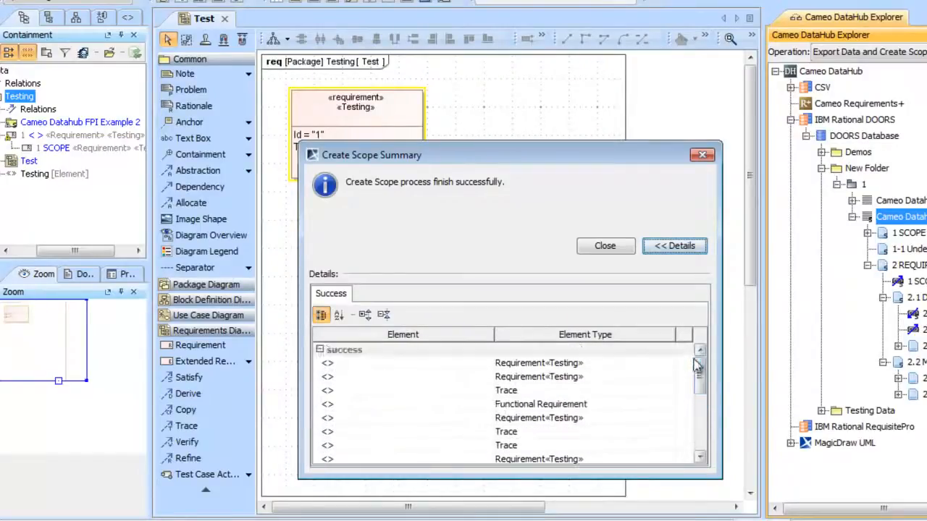
left_click(429, 405)
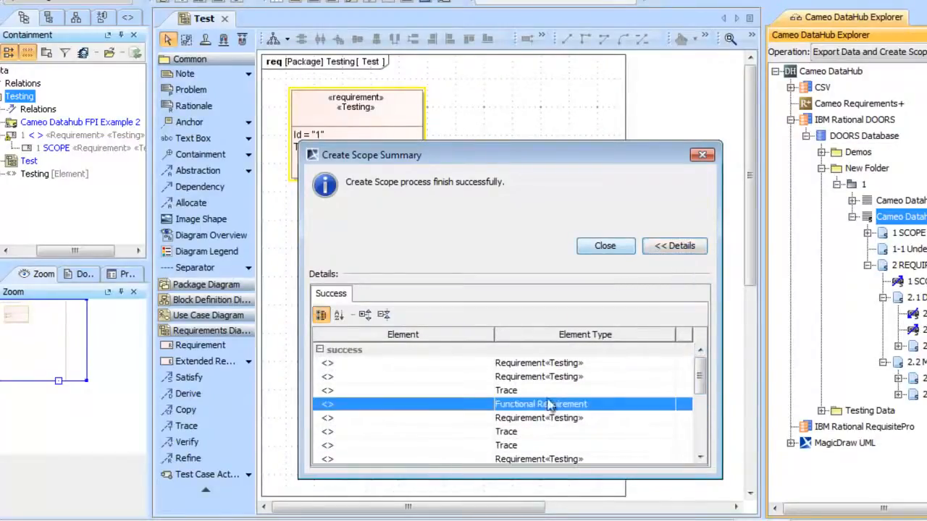
left_click(612, 250)
Expand the imported Cameo Datahub FPI Example 2 package through 2 REQUIREMENTS and 2.1 down to the items under 2.1.1.1
left_click_drag(109, 251, 87, 251)
left_click(36, 123)
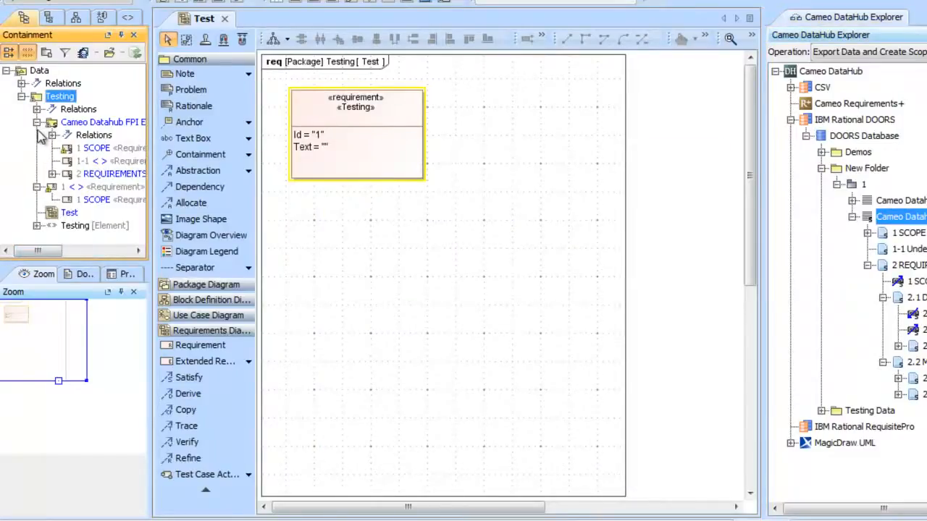
left_click(51, 173)
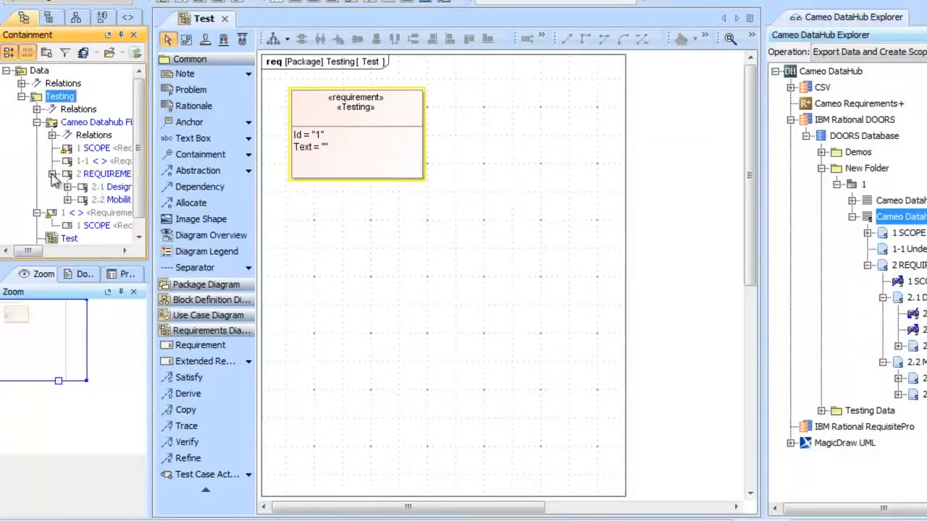
left_click(67, 212)
left_click(82, 200)
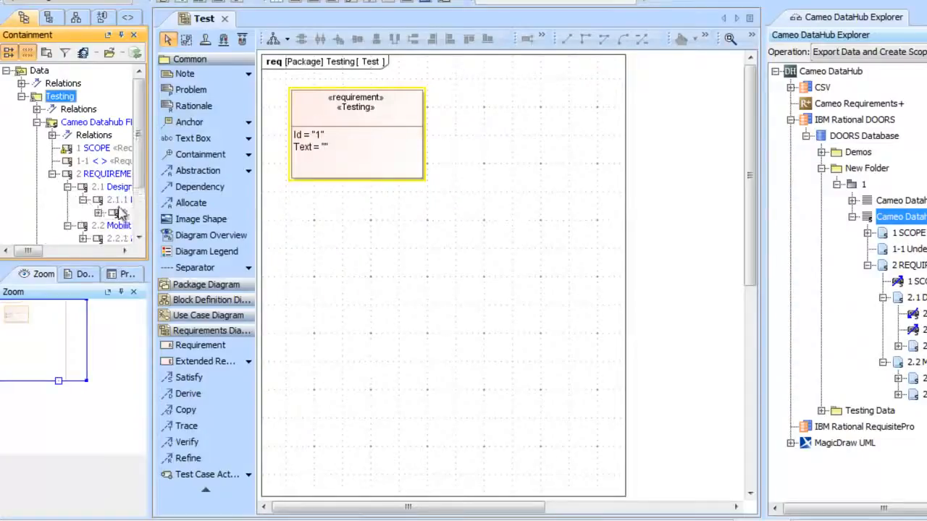
left_click(98, 213)
Widen the containment tree and place functional requirement 2.2.2.1.0-1 on the Test diagram, with 2.2.2.1 Service Brakes directly above it
left_click_drag(137, 150, 252, 230)
left_click(82, 186)
left_click(98, 198)
left_click(174, 213)
left_click_drag(472, 286, 451, 356)
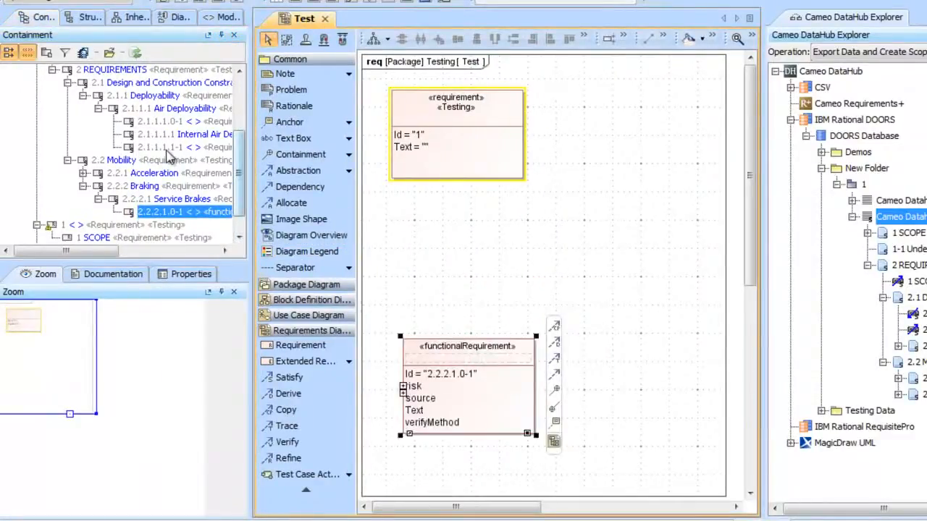
left_click_drag(172, 199, 422, 227)
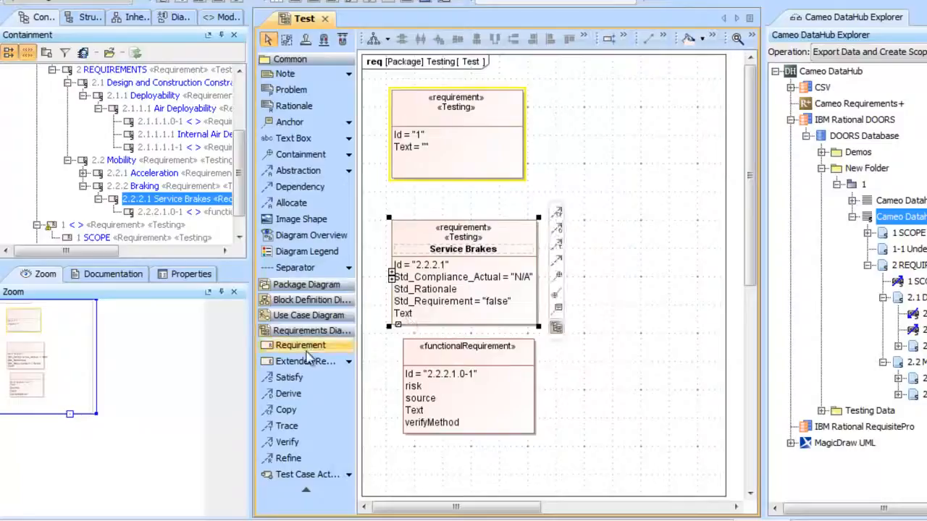
Create a new Functional Requirement in the empty area to the right of the existing requirements on the Test diagram
left_click(348, 364)
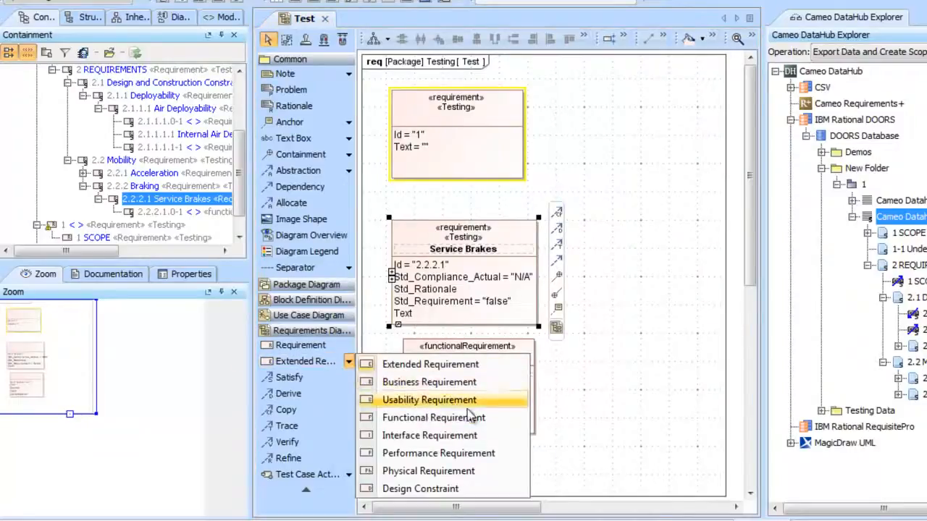
left_click(433, 418)
left_click(610, 181)
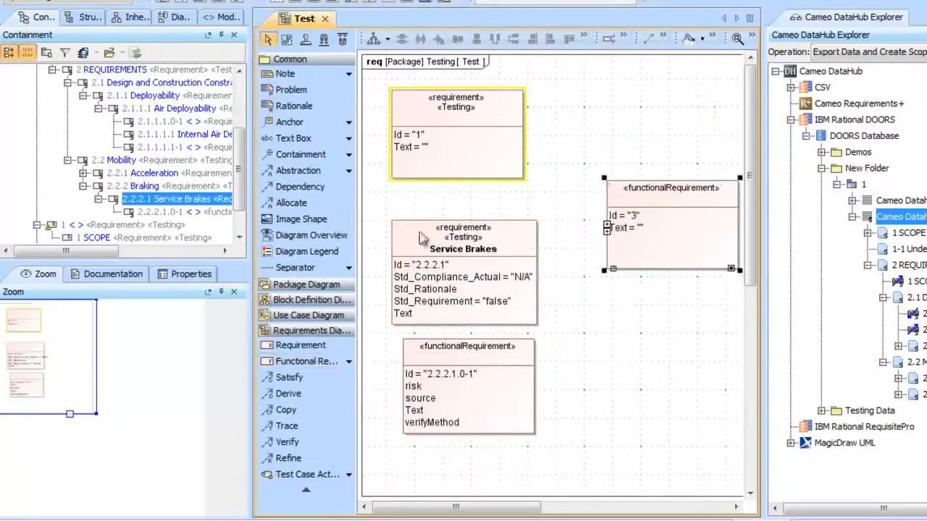
Apply the Testing stereotype to the new functional requirement and move it beside the first requirement, aligned with its top edge
right_click(635, 197)
mouse_move(783, 388)
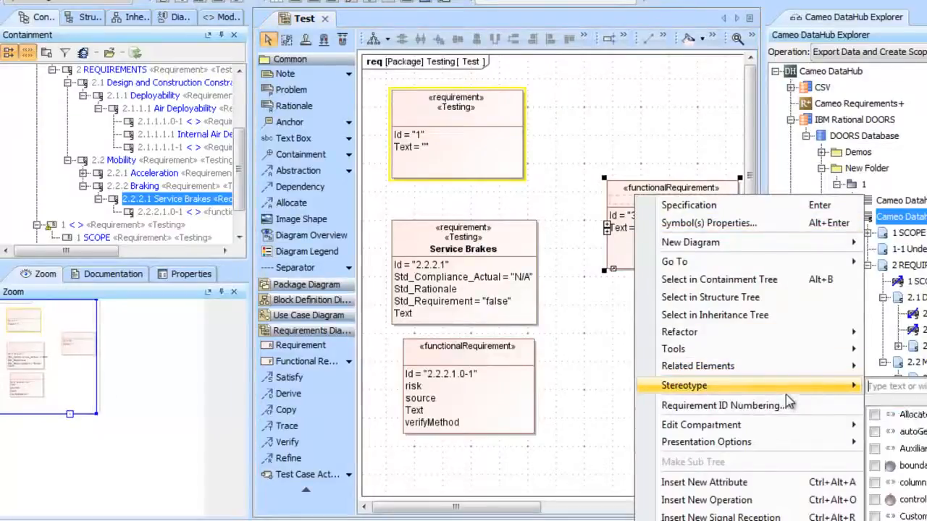
left_click(914, 386)
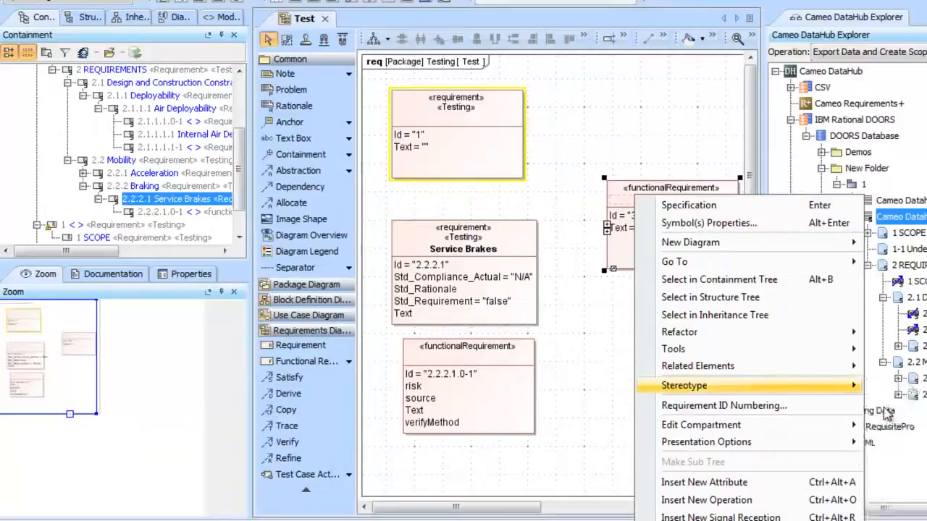
mouse_move(837, 387)
key("Return")
left_click(725, 352)
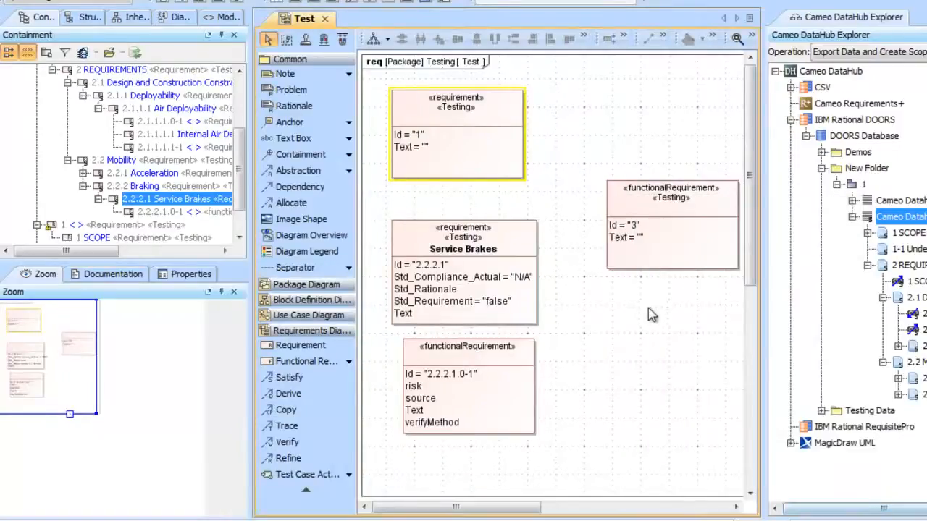
left_click_drag(643, 189, 573, 99)
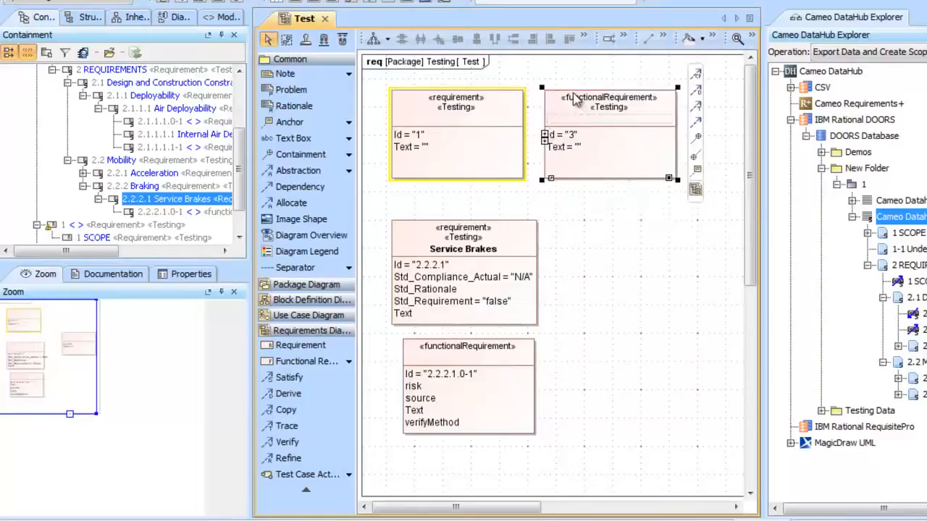